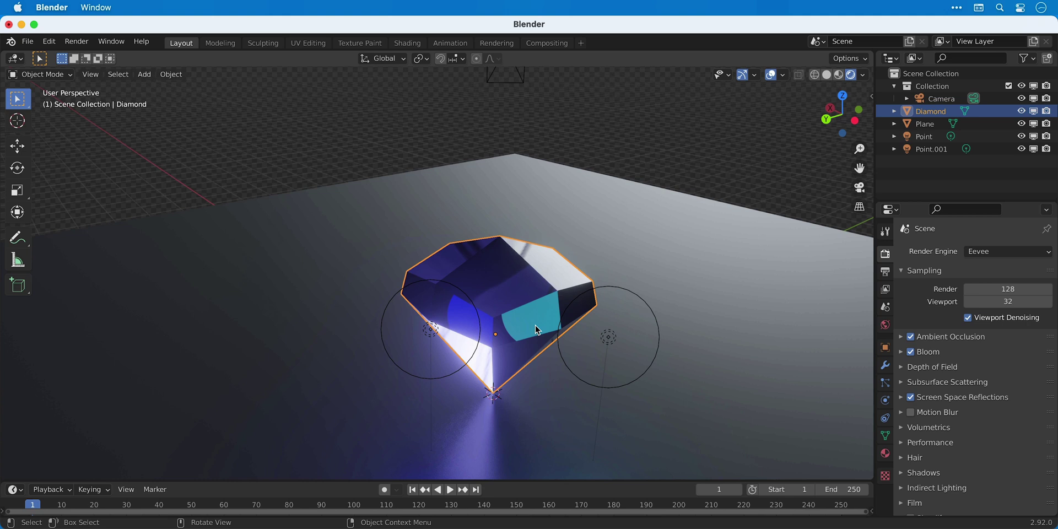
Delete the existing camera from the scene and hide the floor plane
{"action": "left_click", "coordinate": [937, 98]}
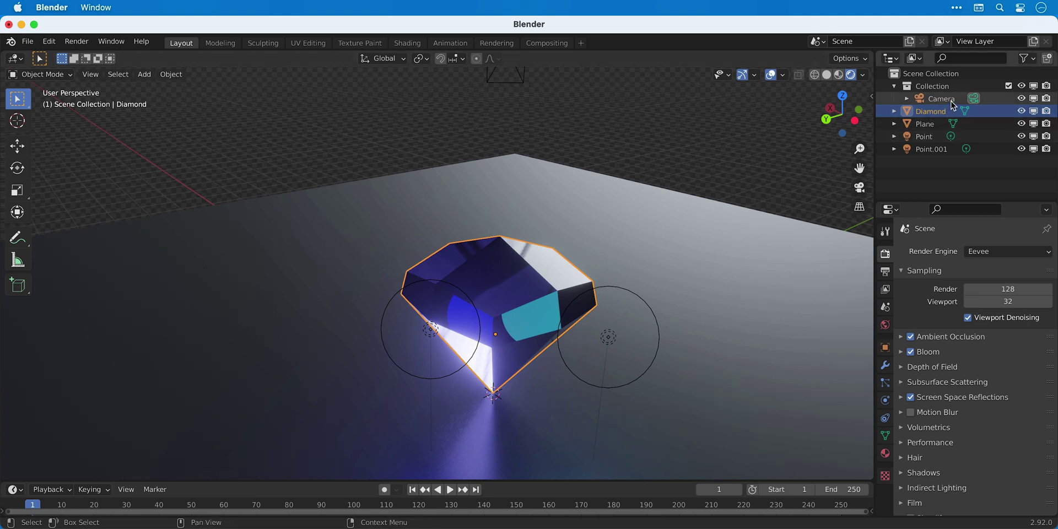
{"action": "key", "text": "Delete"}
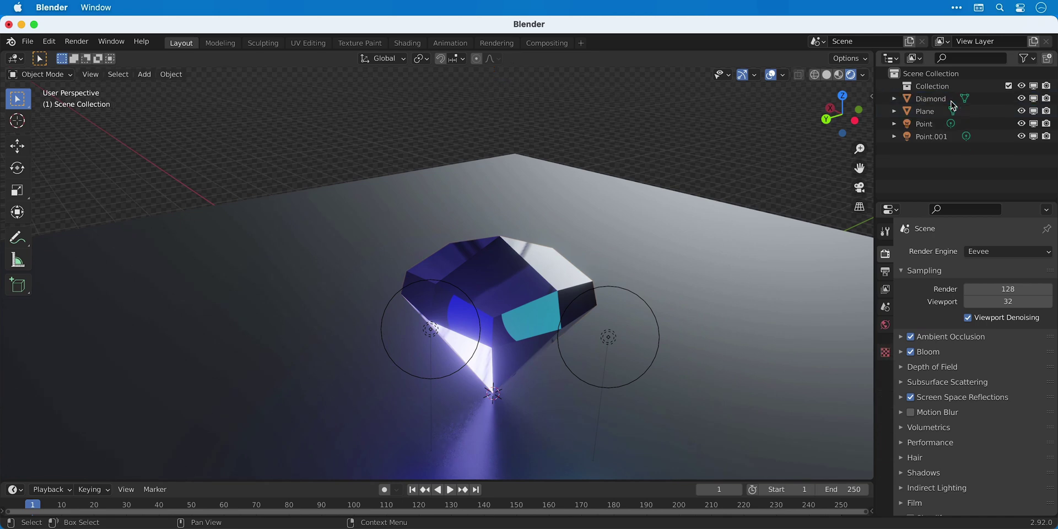
{"action": "left_click", "coordinate": [1021, 111]}
Add a new camera at the scene origin and check what it sees through the camera view
{"action": "key", "text": "shift+a"}
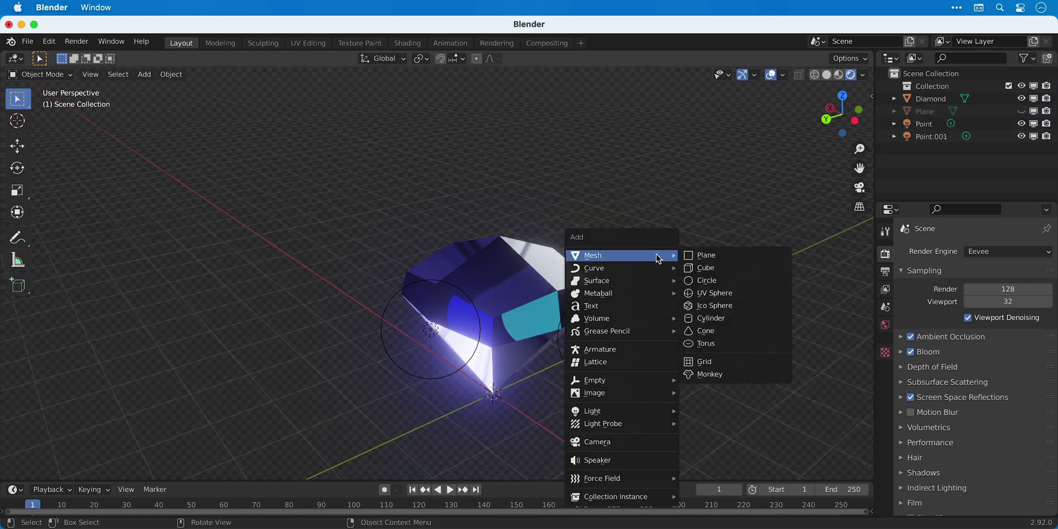
{"action": "left_click", "coordinate": [656, 440]}
{"action": "scroll", "coordinate": [570, 372], "scroll_direction": "up", "scroll_amount": 6}
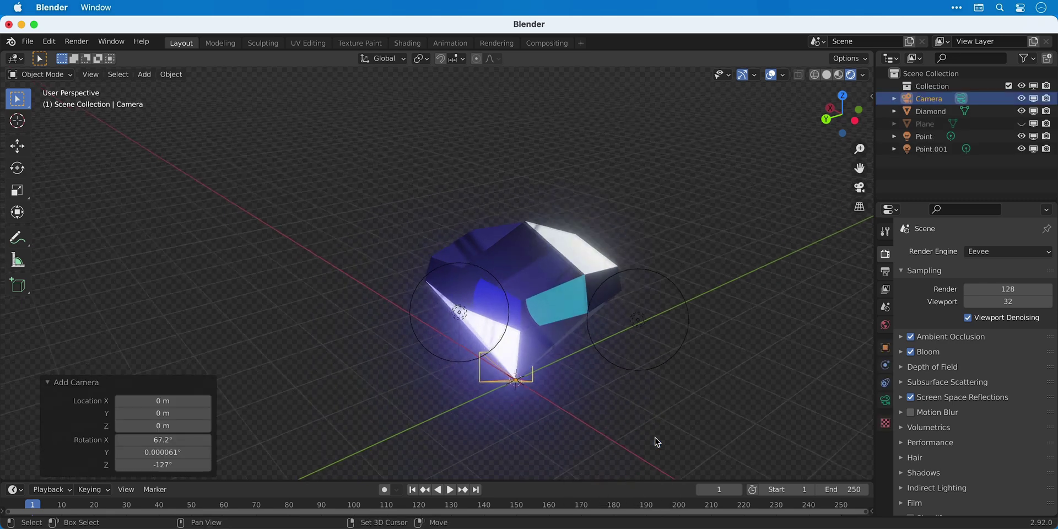
{"action": "scroll", "coordinate": [569, 372], "scroll_direction": "up", "scroll_amount": 2}
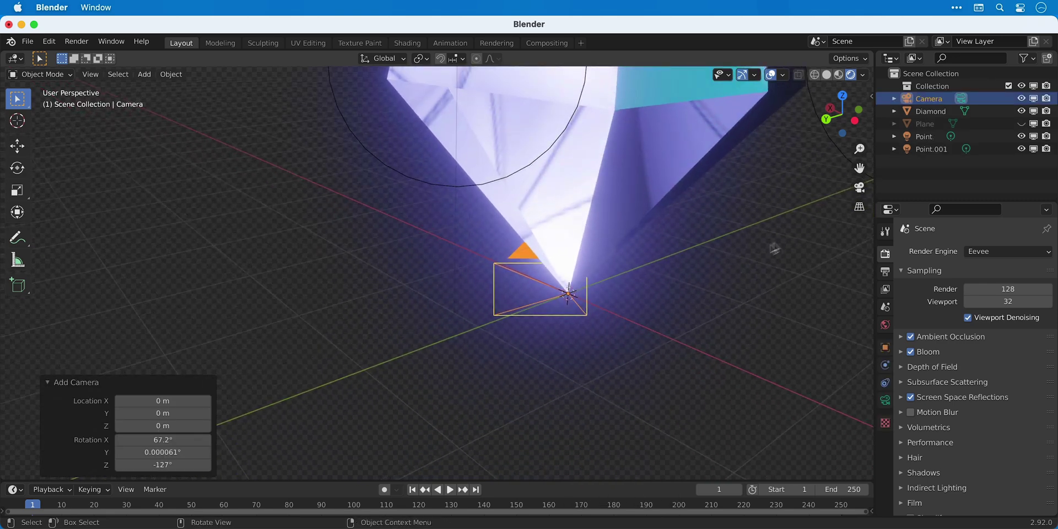
{"action": "left_click", "coordinate": [861, 187]}
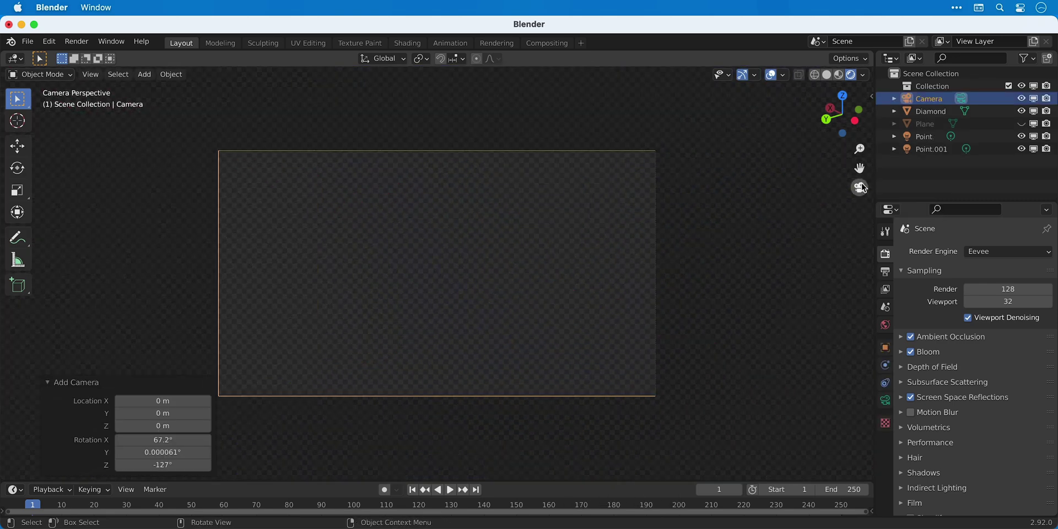
{"action": "left_click", "coordinate": [861, 188]}
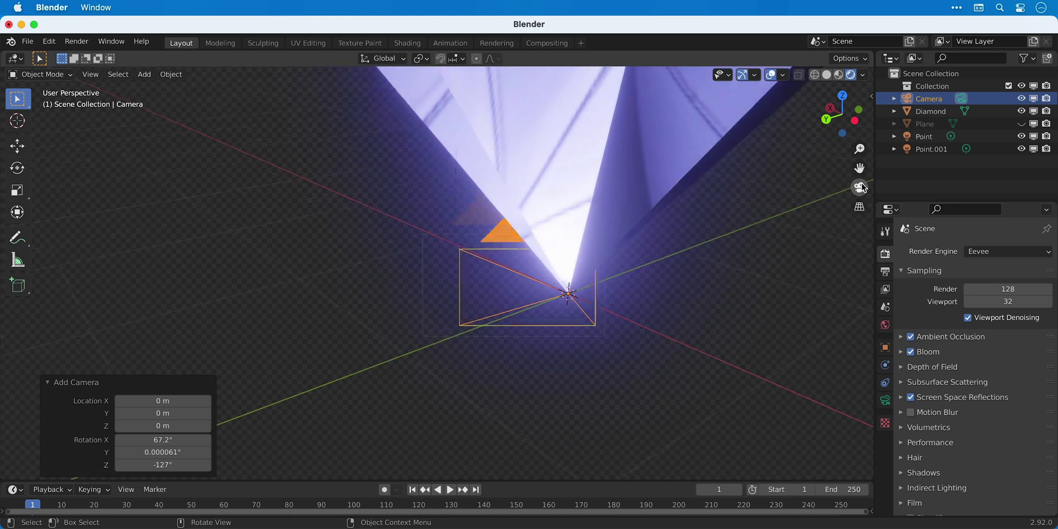
Set the new camera's rotation to X 90°, Y 0° and Z 0°
{"action": "left_click", "coordinate": [885, 347]}
{"action": "key", "text": "n"}
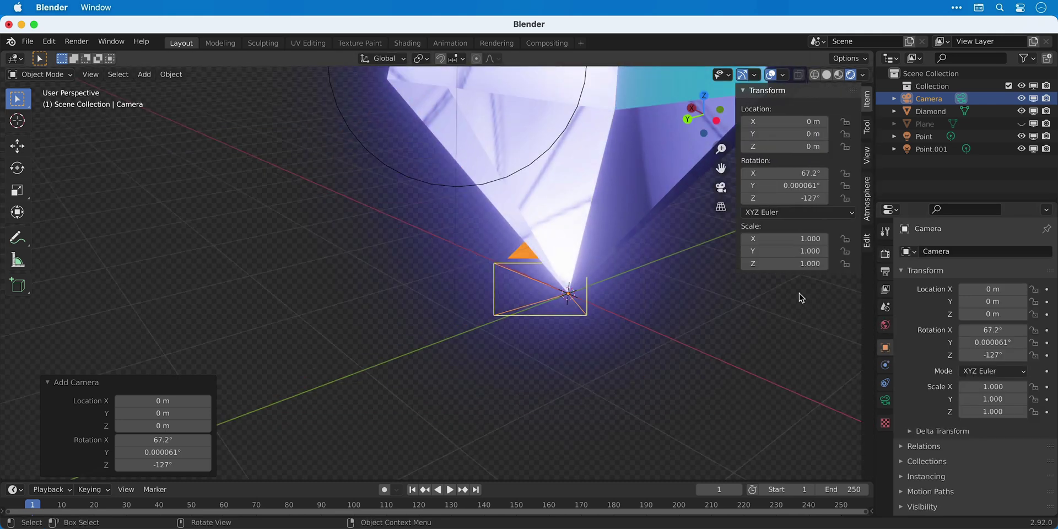
{"action": "left_click", "coordinate": [805, 174]}
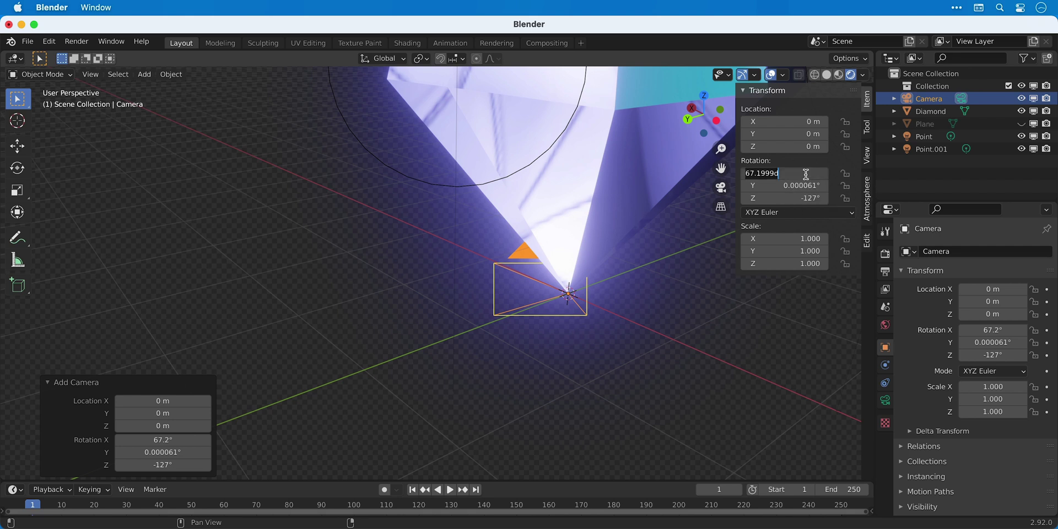
{"action": "type", "text": "0"}
{"action": "key", "text": "Tab"}
{"action": "type", "text": "0"}
{"action": "key", "text": "Tab"}
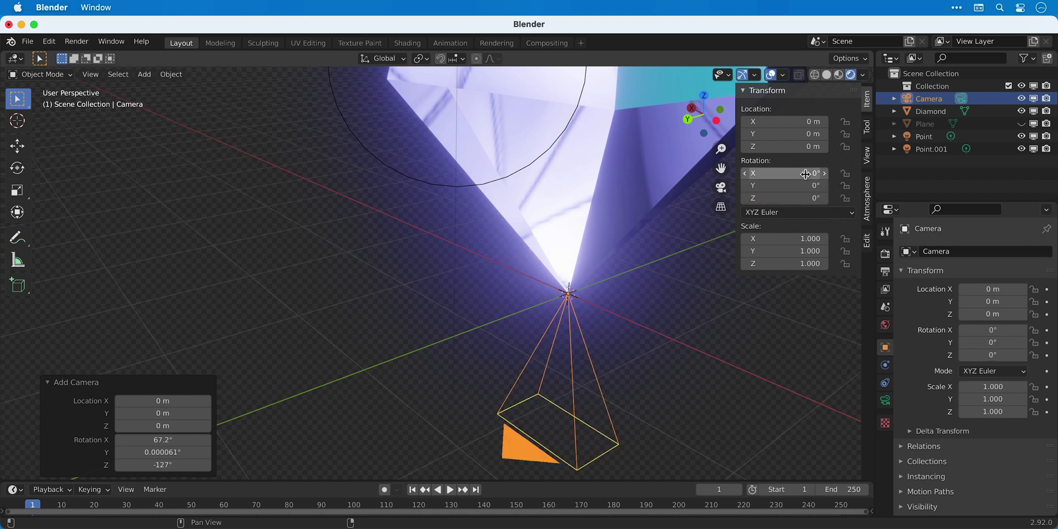
{"action": "type", "text": "90"}
{"action": "key", "text": "Return"}
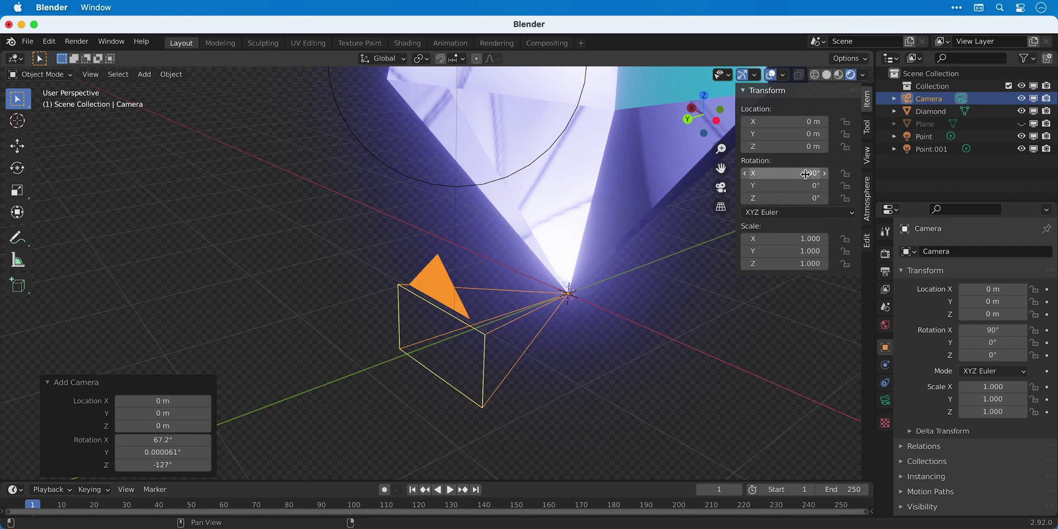
Set the camera's Z rotation to -90°
{"action": "left_click", "coordinate": [807, 197]}
{"action": "type", "text": "0"}
{"action": "key", "text": "Return"}
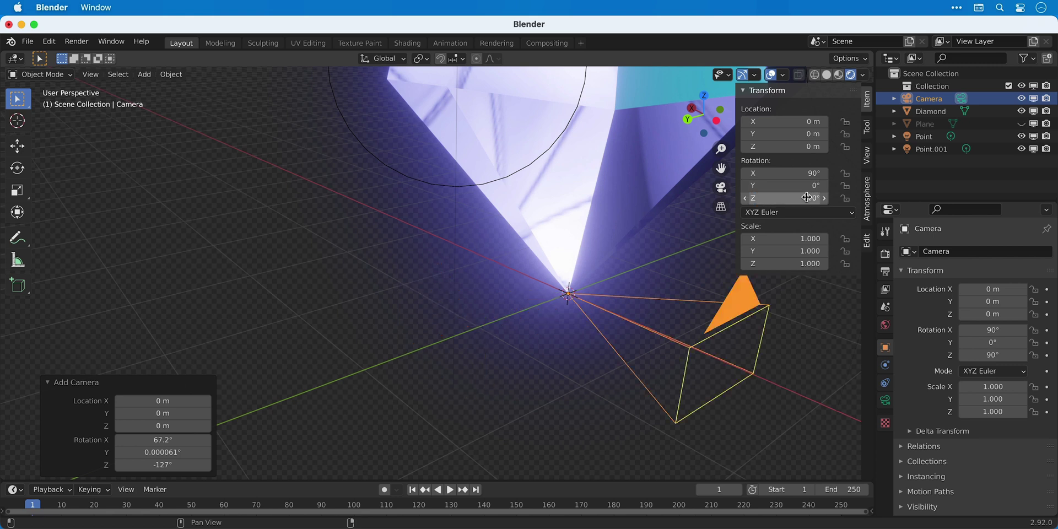
{"action": "left_click", "coordinate": [807, 197]}
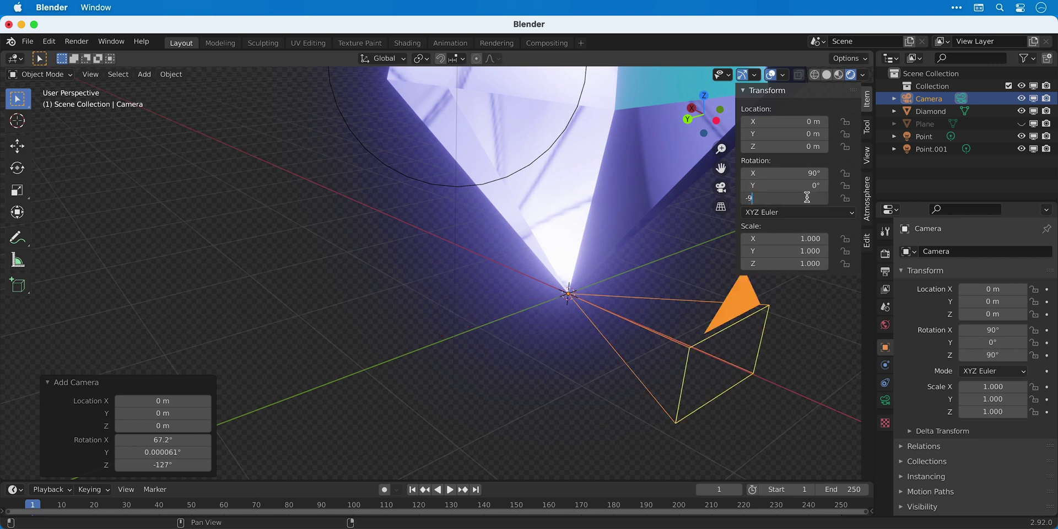
{"action": "key", "text": "Return"}
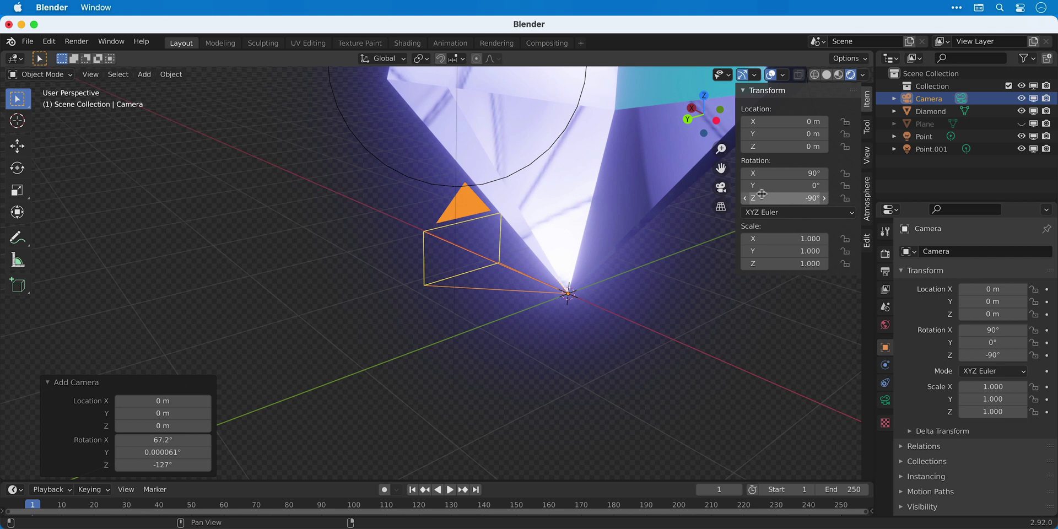
Look through the camera and frame the diamond by shifting the camera's location to about X -8.44 m and Z 1.36 m
{"action": "left_click", "coordinate": [721, 187]}
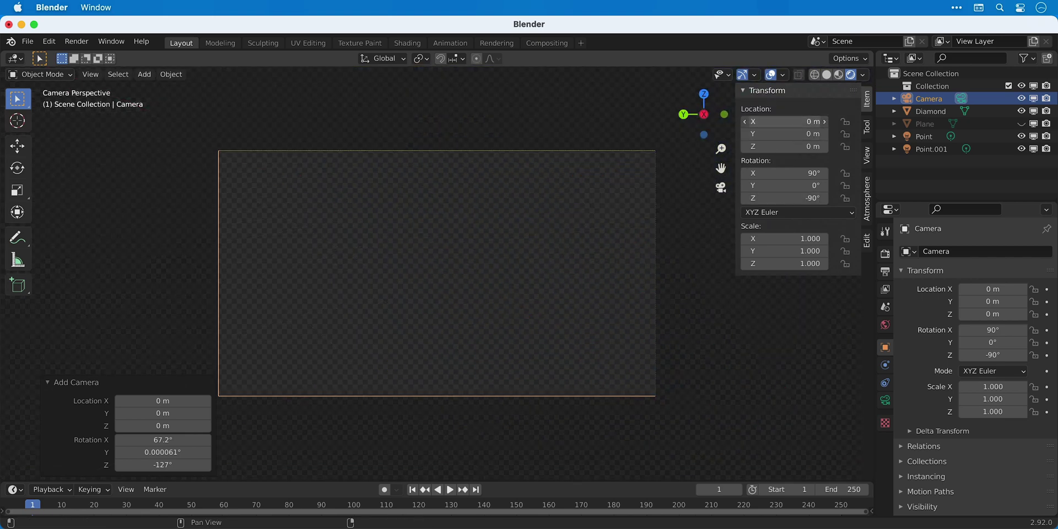
{"action": "left_click_drag", "start_coordinate": [794, 121], "coordinate": [743, 122]}
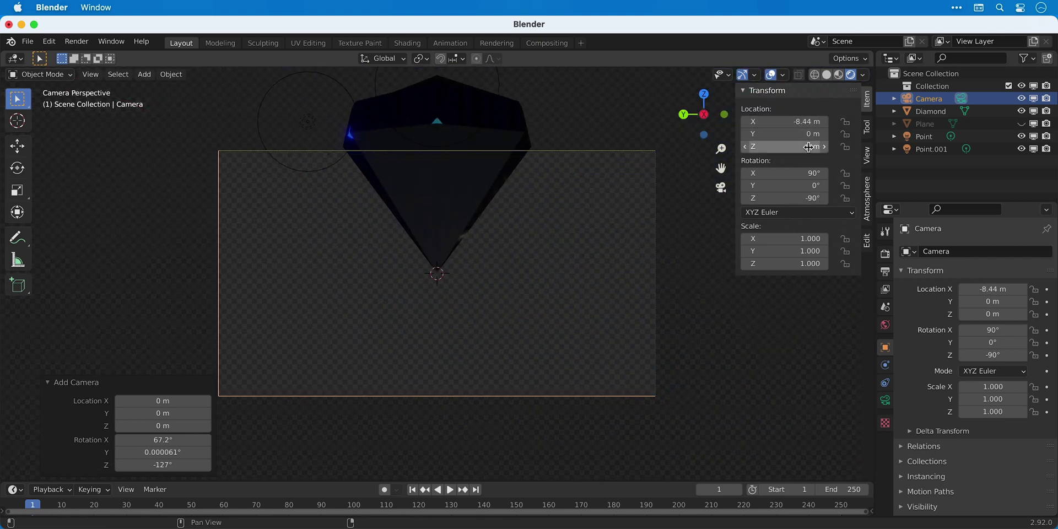
{"action": "mouse_move", "coordinate": [794, 146]}
{"action": "left_mouse_down"}
{"action": "mouse_move", "coordinate": [821, 146]}
{"action": "mouse_move", "coordinate": [804, 146]}
{"action": "left_mouse_up"}
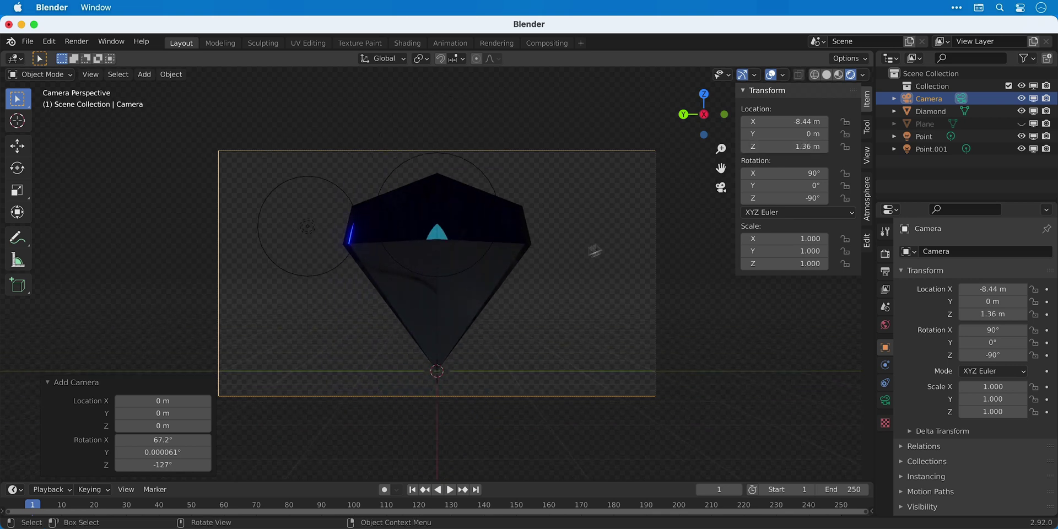
Leave the camera view, split the 3D viewport into two side by side, and hide the toolbar and sidebar in the new one
{"action": "key", "text": "KP_0"}
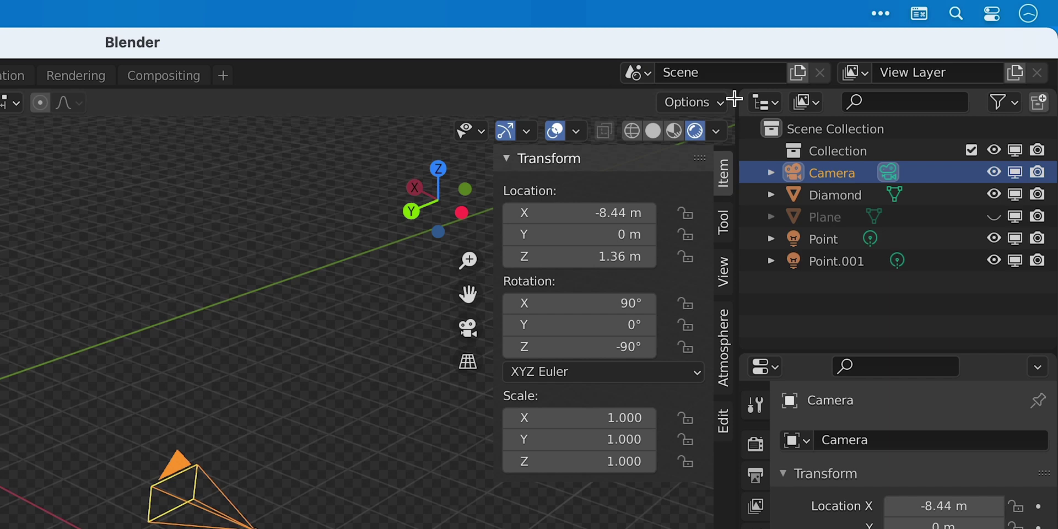
{"action": "left_click_drag", "start_coordinate": [723, 98], "coordinate": [194, 134]}
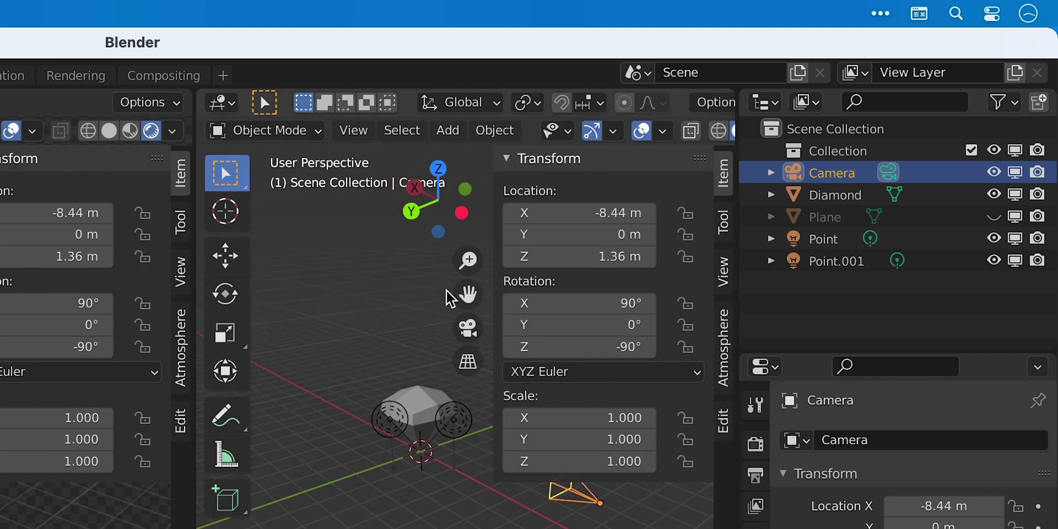
{"action": "key", "text": "t"}
{"action": "key", "text": "n"}
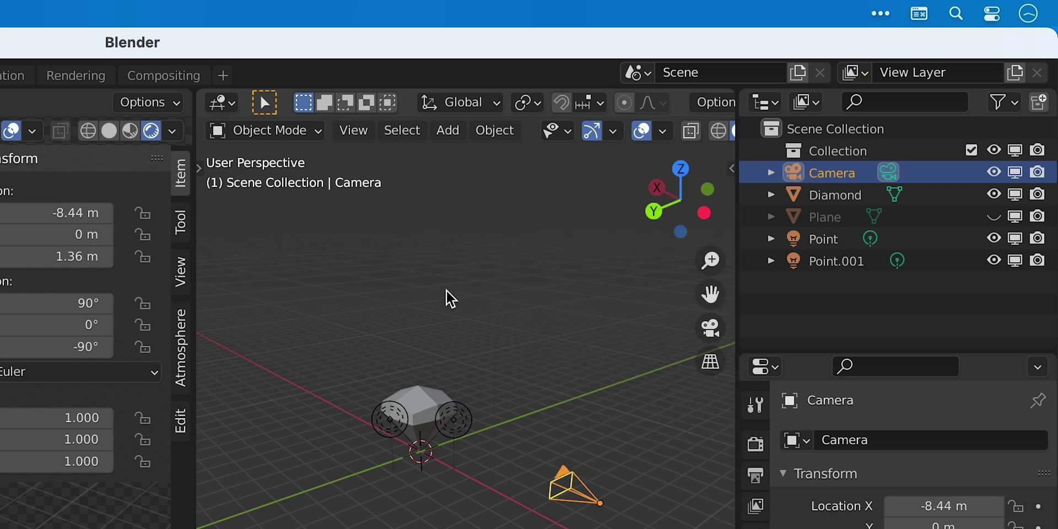
Show the rendered camera view in the new viewport and switch the original viewport to solid shading
{"action": "scroll", "coordinate": [709, 135], "scroll_direction": "down", "scroll_amount": 3}
{"action": "left_click", "coordinate": [708, 137]}
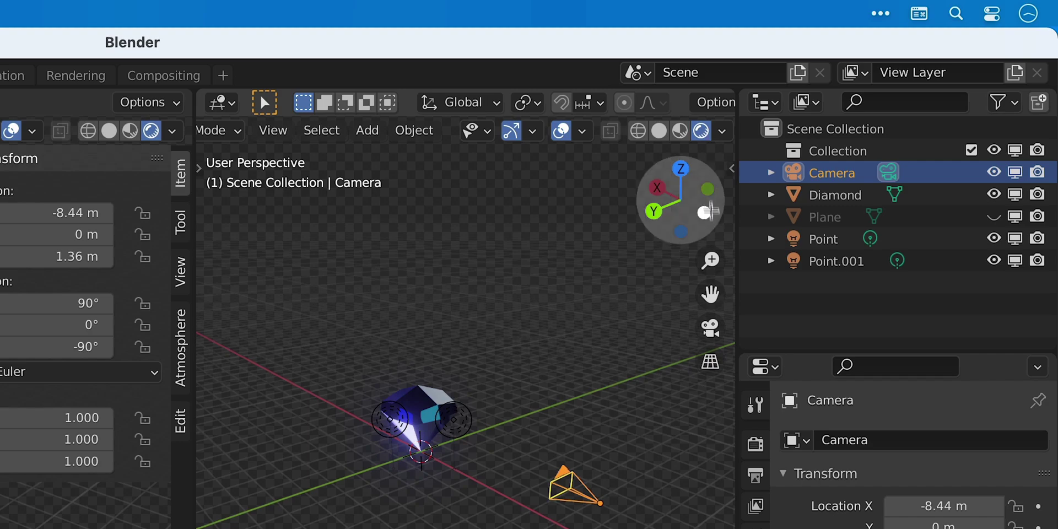
{"action": "left_click", "coordinate": [711, 328]}
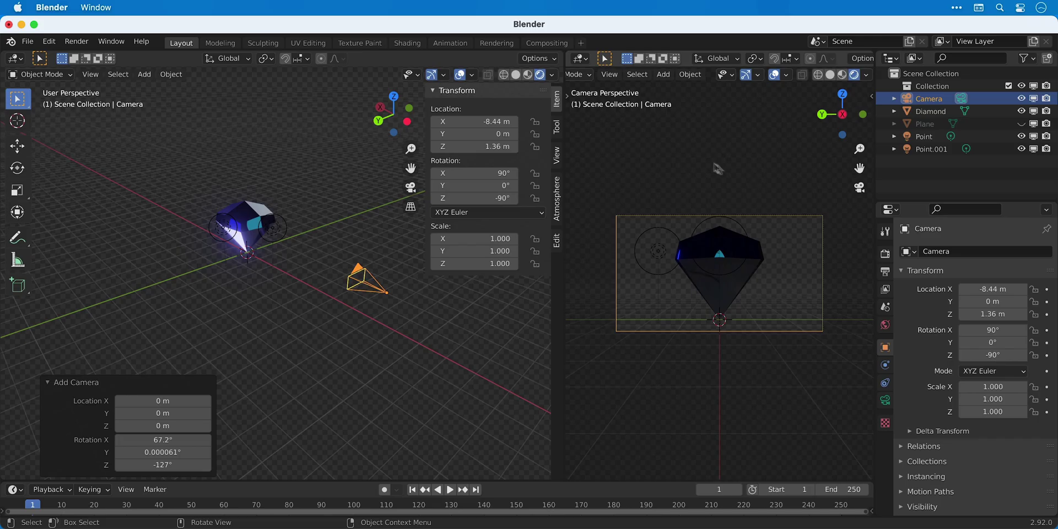
{"action": "left_click", "coordinate": [109, 130]}
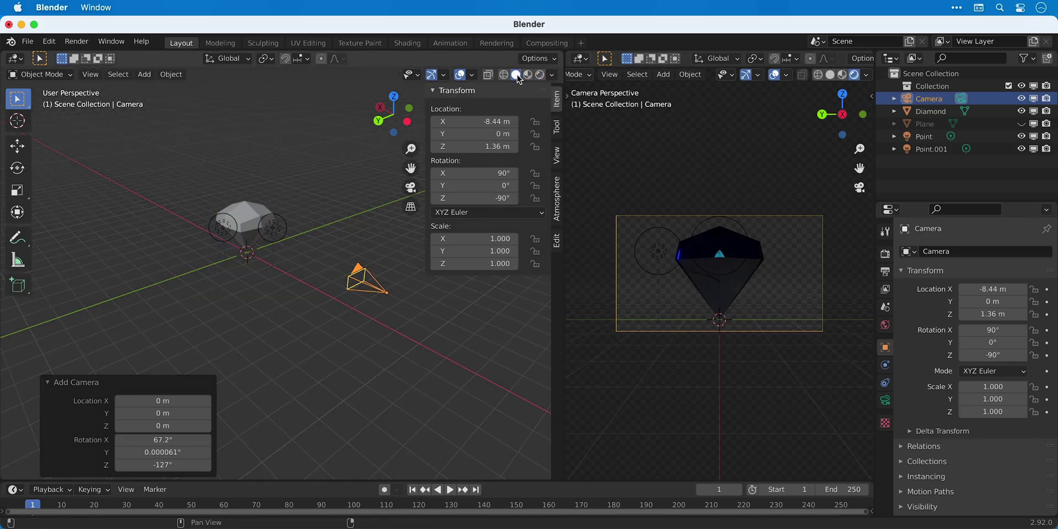
Move the camera about 0.32 m along the X axis and raise it about 1.46 m along Z
{"action": "key", "text": "g"}
{"action": "key", "text": "x"}
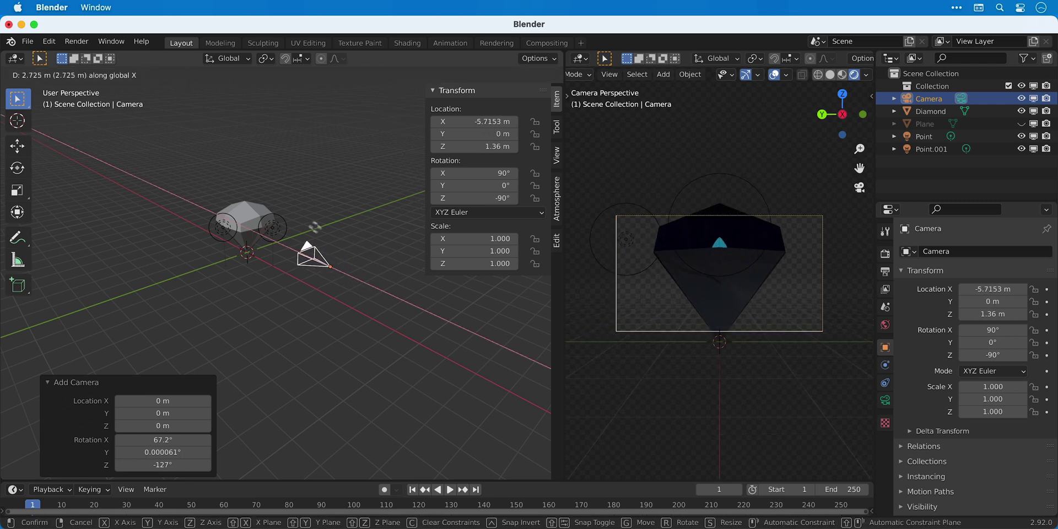
{"action": "left_click", "coordinate": [363, 259]}
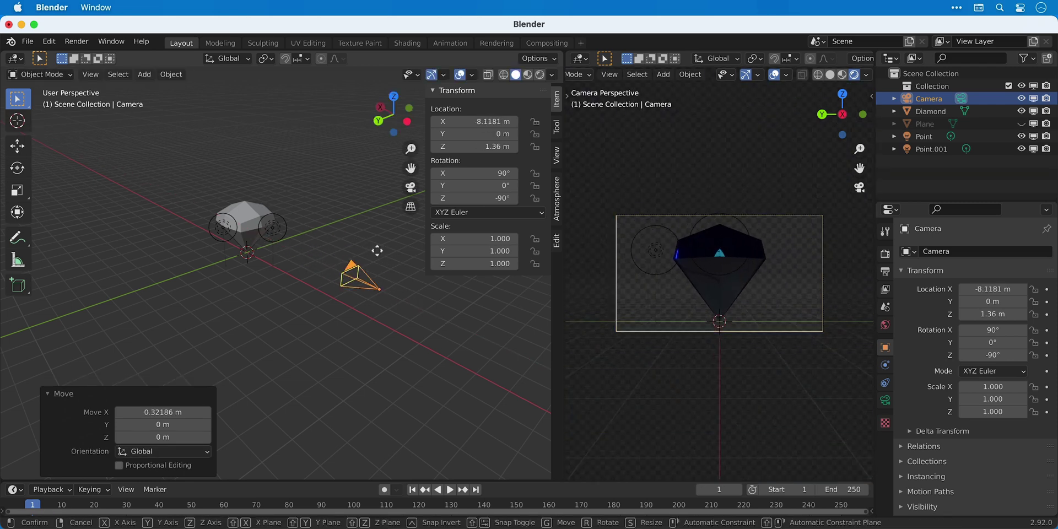
{"action": "key", "text": "g"}
{"action": "key", "text": "z"}
{"action": "left_click", "coordinate": [390, 222]}
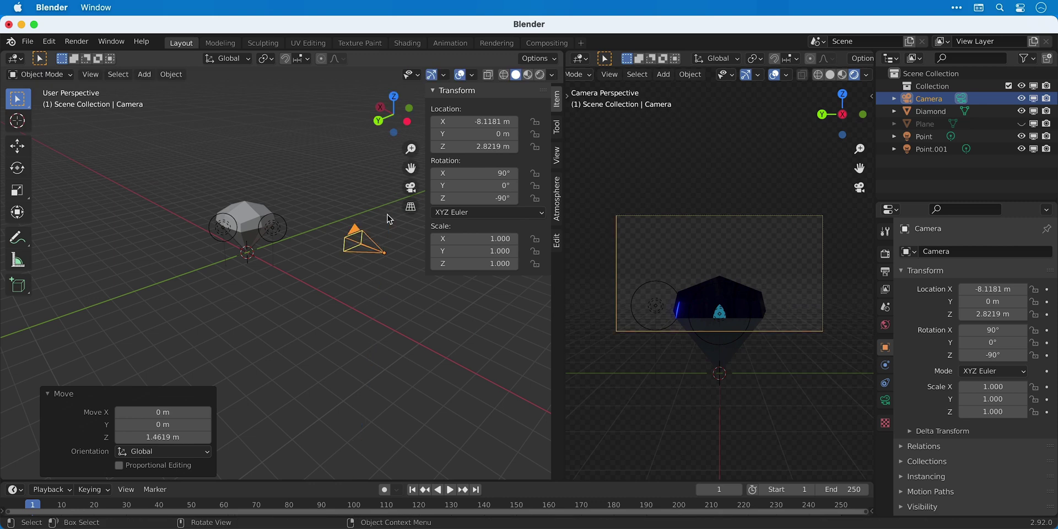
Try to rotate the camera about the global Y axis and undo the rotation
{"action": "key", "text": "r"}
{"action": "key", "text": "x"}
{"action": "key", "text": "y"}
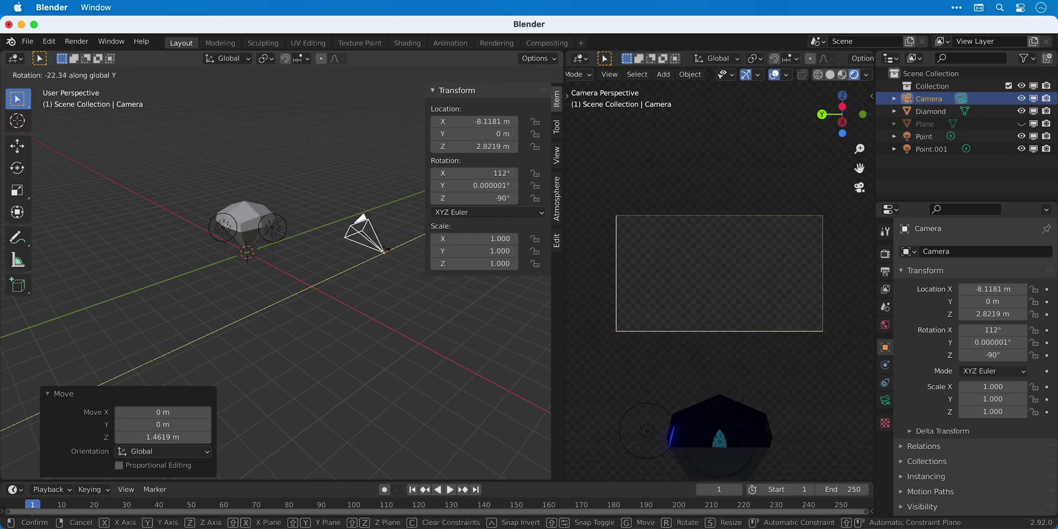
{"action": "left_click", "coordinate": [386, 244]}
{"action": "key", "text": "ctrl+z"}
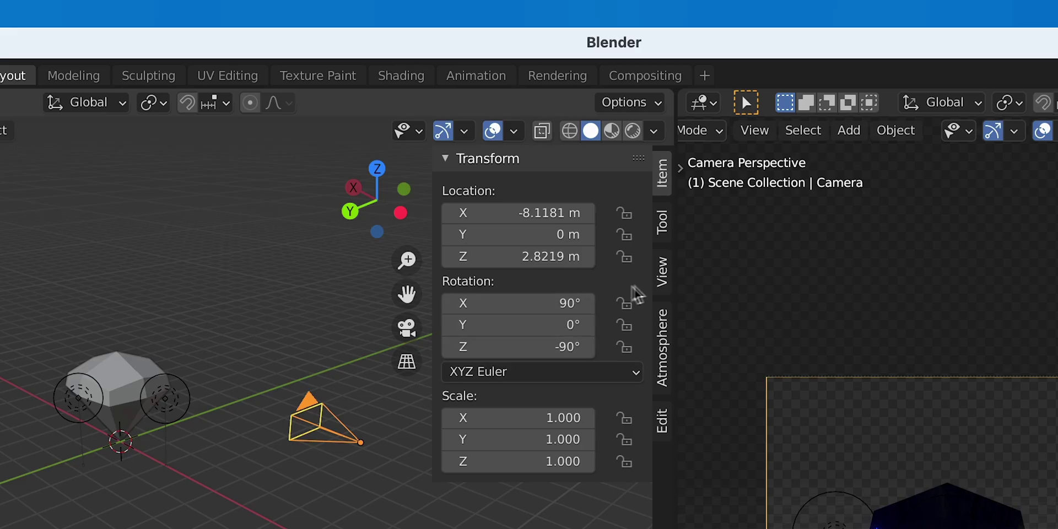
Try the Camera to View lock in the perspective viewport and turn it off again
{"action": "left_click", "coordinate": [557, 157]}
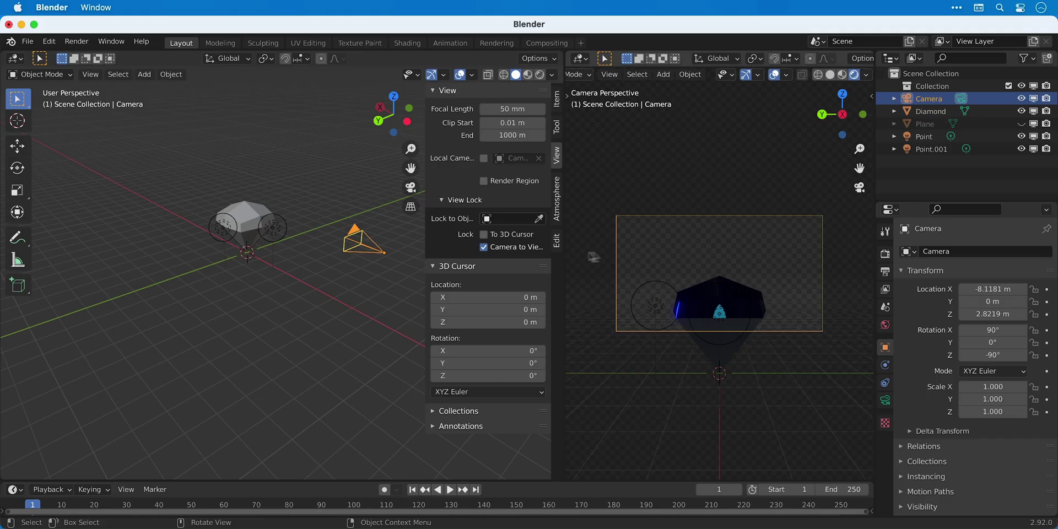
{"action": "scroll", "coordinate": [982, 501], "scroll_direction": "up", "scroll_amount": 5}
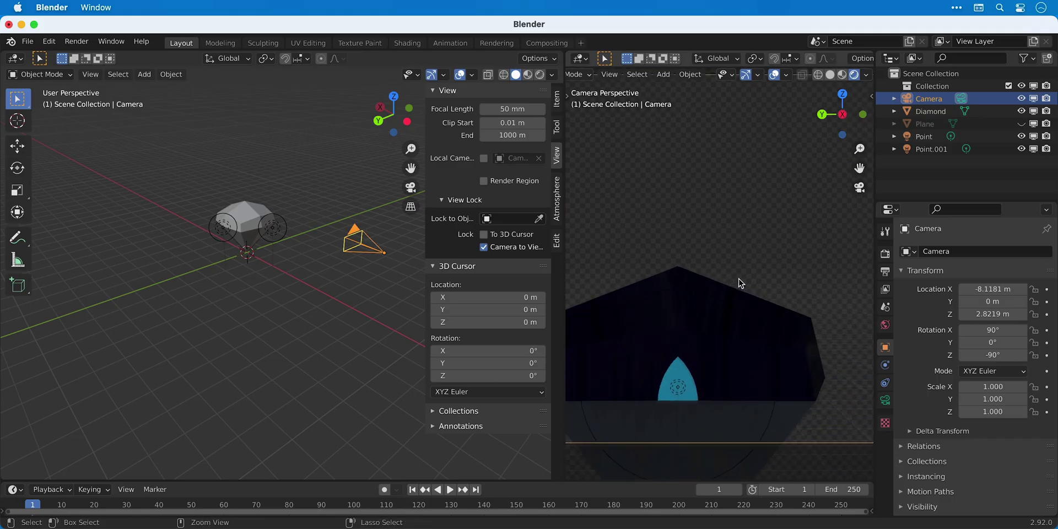
{"action": "scroll", "coordinate": [741, 283], "scroll_direction": "down", "scroll_amount": 5}
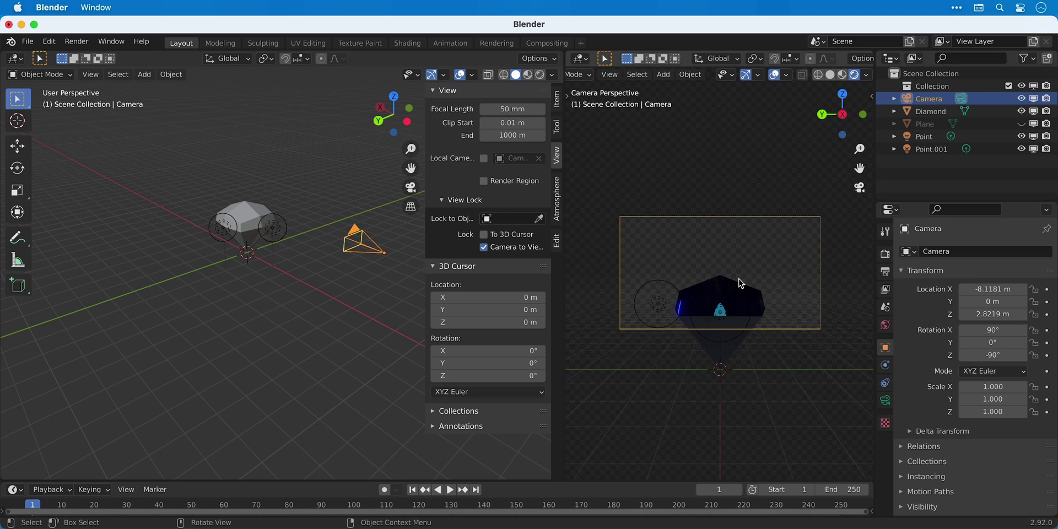
{"action": "left_click", "coordinate": [518, 247]}
Enable the Camera to View lock in the camera viewport and orbit the camera above the diamond to about X -6 m, Y 2.5 m, Z 6.4 m
{"action": "key", "text": "n"}
{"action": "left_click", "coordinate": [867, 156]}
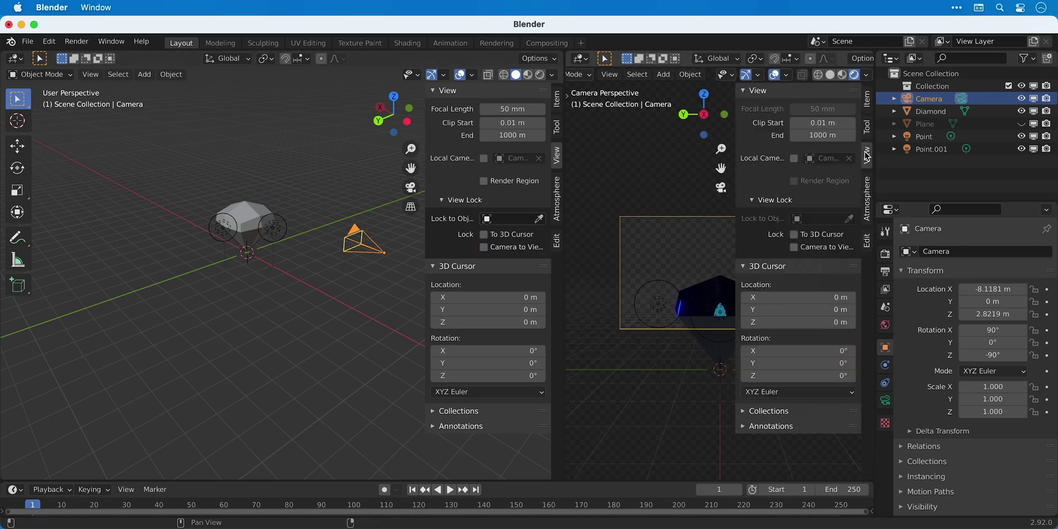
{"action": "key", "text": "n"}
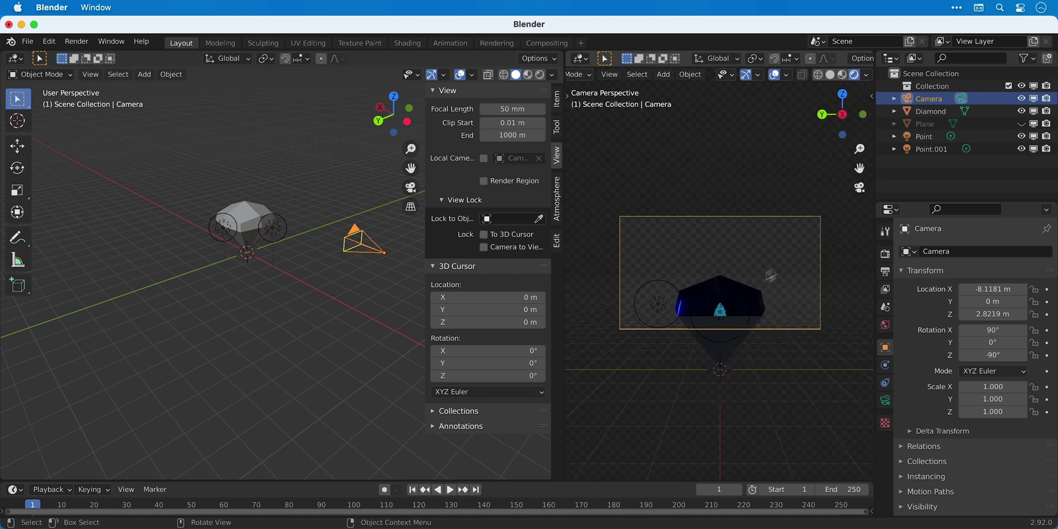
{"action": "scroll", "coordinate": [720, 310], "scroll_direction": "down", "scroll_amount": 10}
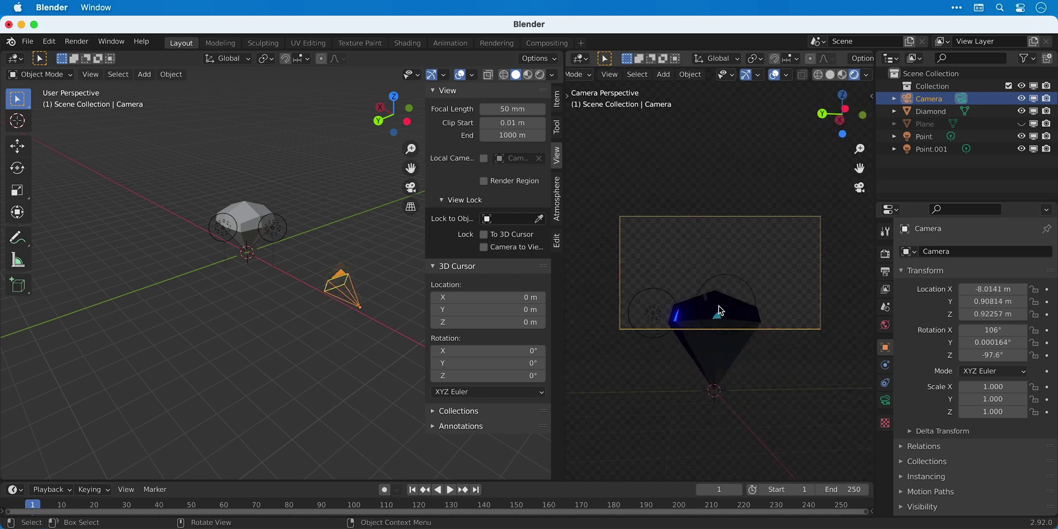
{"action": "scroll", "coordinate": [721, 311], "scroll_direction": "up", "scroll_amount": 10}
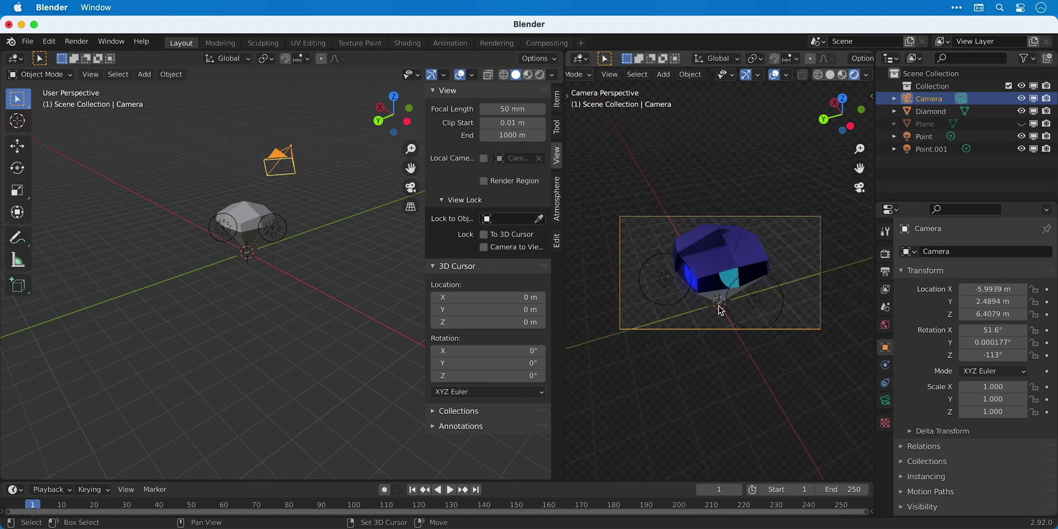
Align the locked camera to the straight left view of the diamond and turn off the Camera to View lock
{"action": "scroll", "coordinate": [720, 311], "scroll_direction": "up", "scroll_amount": 10}
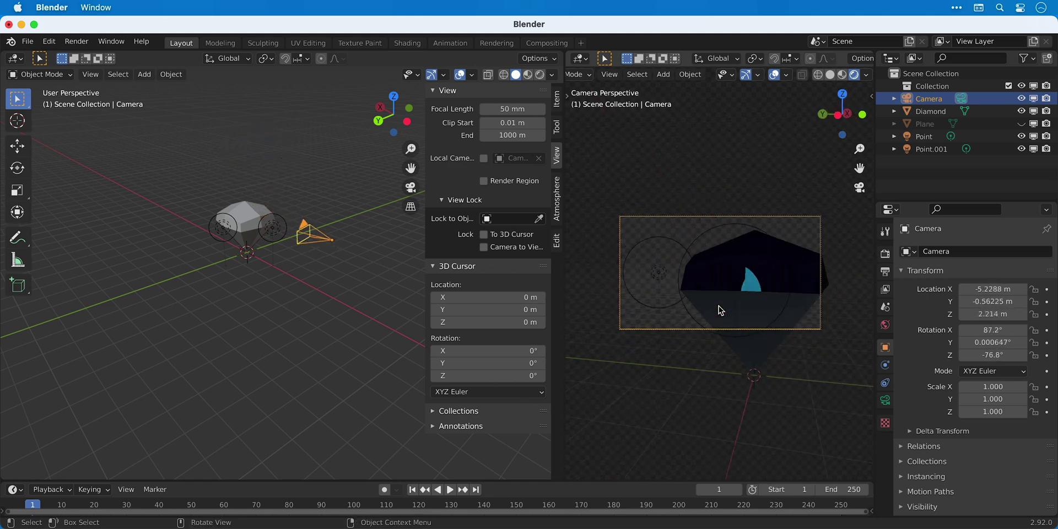
{"action": "scroll", "coordinate": [720, 311], "scroll_direction": "down", "scroll_amount": 10}
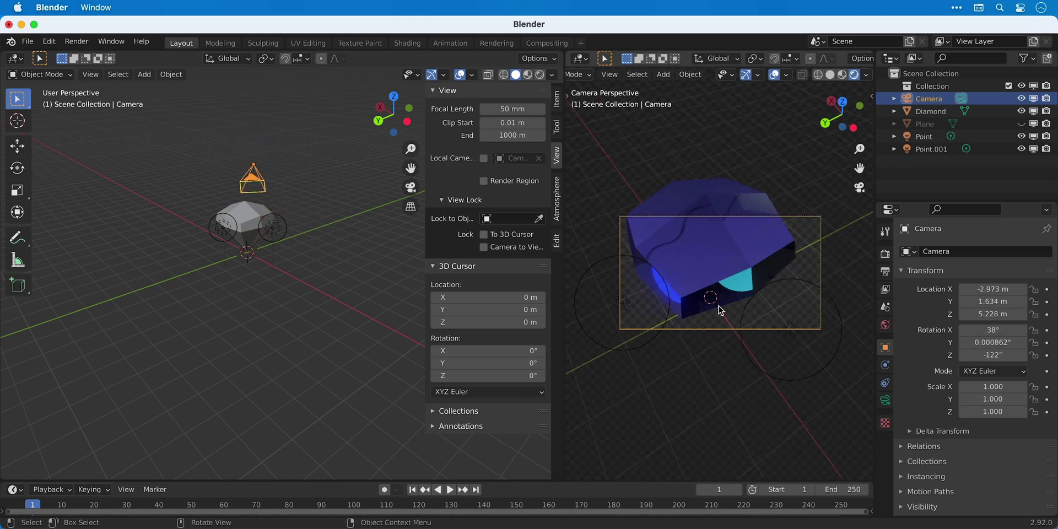
{"action": "scroll", "coordinate": [720, 310], "scroll_direction": "up", "scroll_amount": 3, "text": "ctrl"}
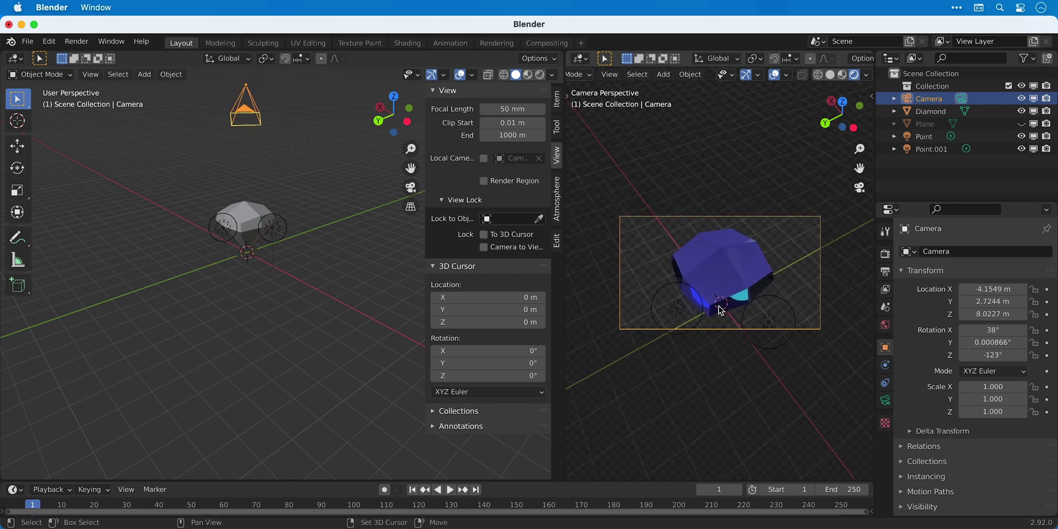
{"action": "key", "text": "n"}
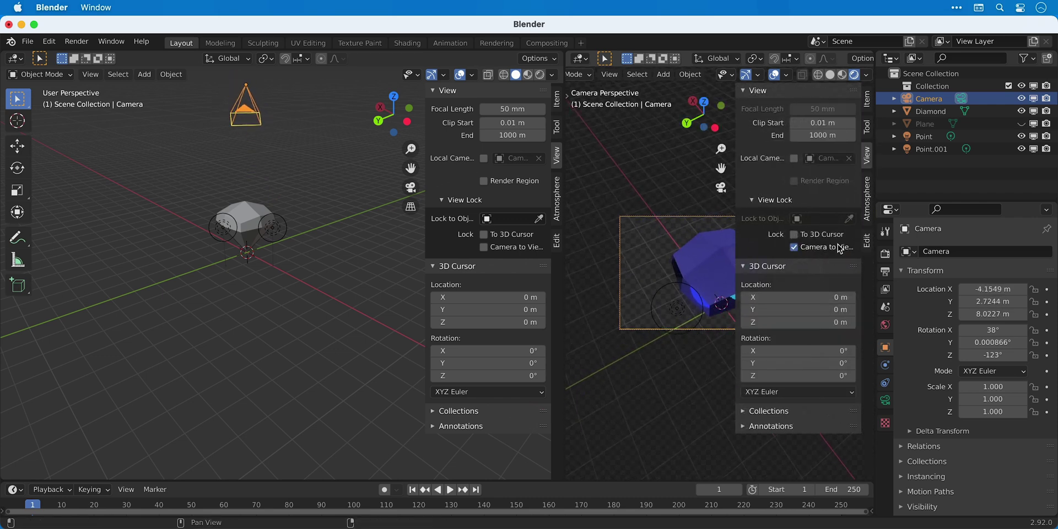
{"action": "key", "text": "n"}
{"action": "key", "text": "ctrl+KP_3"}
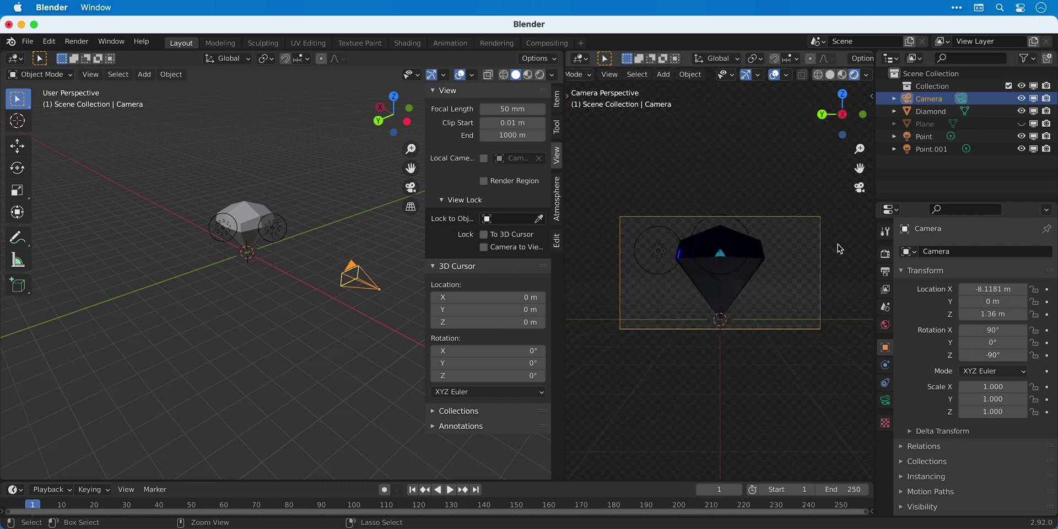
Raise the camera about 0.47 m along Z and rotate it about 3.28° around the global Y axis
{"action": "key", "text": "g"}
{"action": "key", "text": "z"}
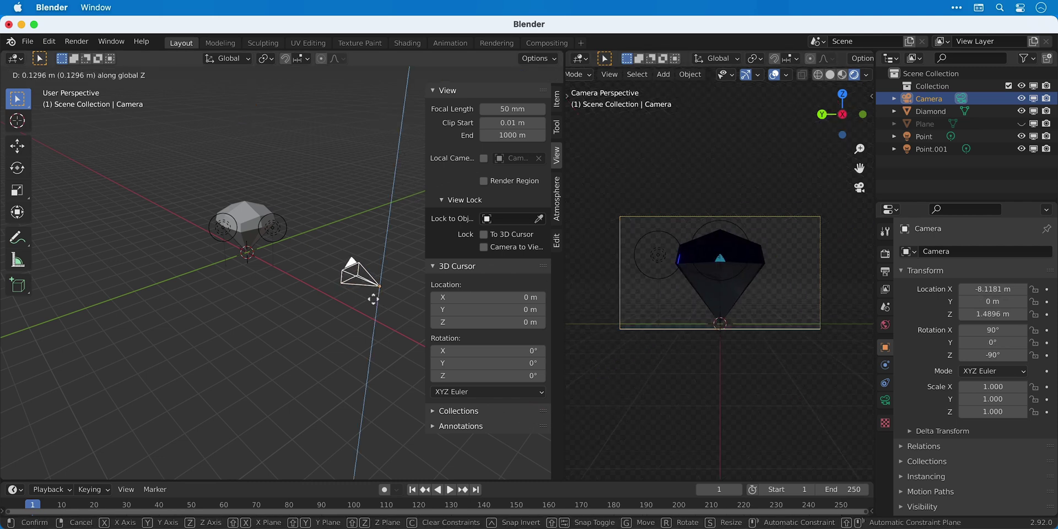
{"action": "left_click", "coordinate": [371, 288]}
{"action": "key", "text": "r"}
{"action": "key", "text": "y"}
{"action": "key", "text": "Escape"}
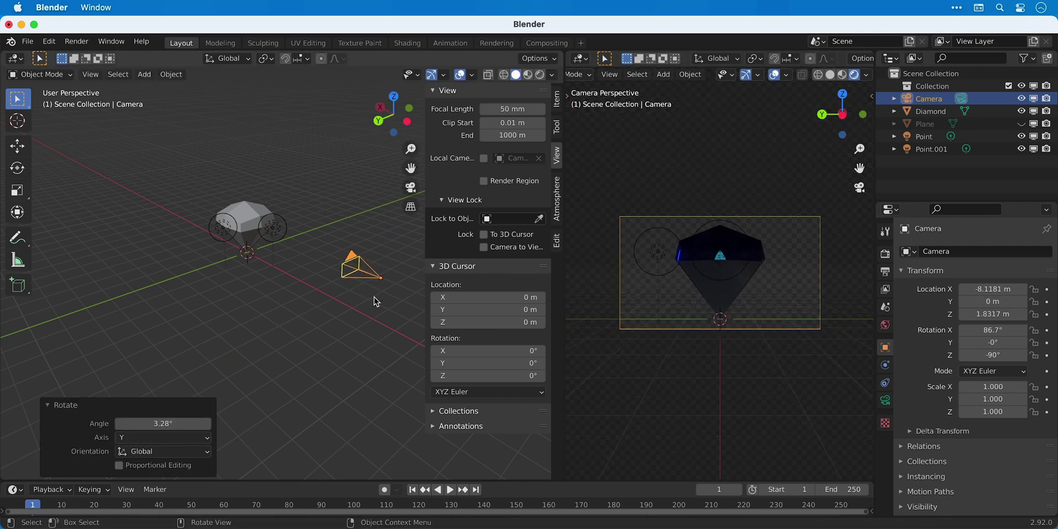
Move the camera about -0.82 m along X and rotate it about 0.05° around the global Y axis
{"action": "key", "text": "g"}
{"action": "key", "text": "x"}
{"action": "left_click", "coordinate": [396, 309]}
{"action": "key", "text": "r"}
{"action": "key", "text": "y"}
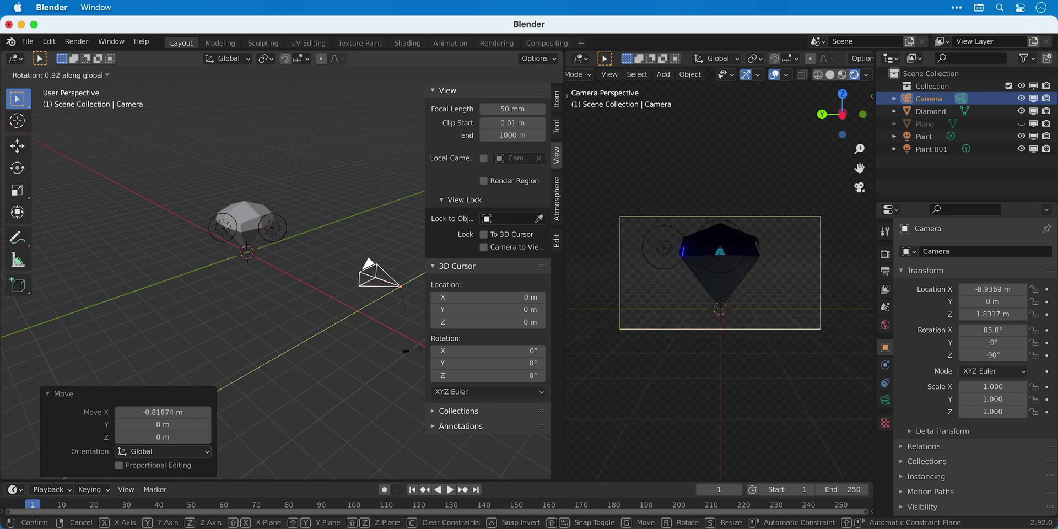
{"action": "left_click", "coordinate": [381, 359]}
Hide the sidebar of the perspective viewport and make the hidden Plane visible again
{"action": "key", "text": "n"}
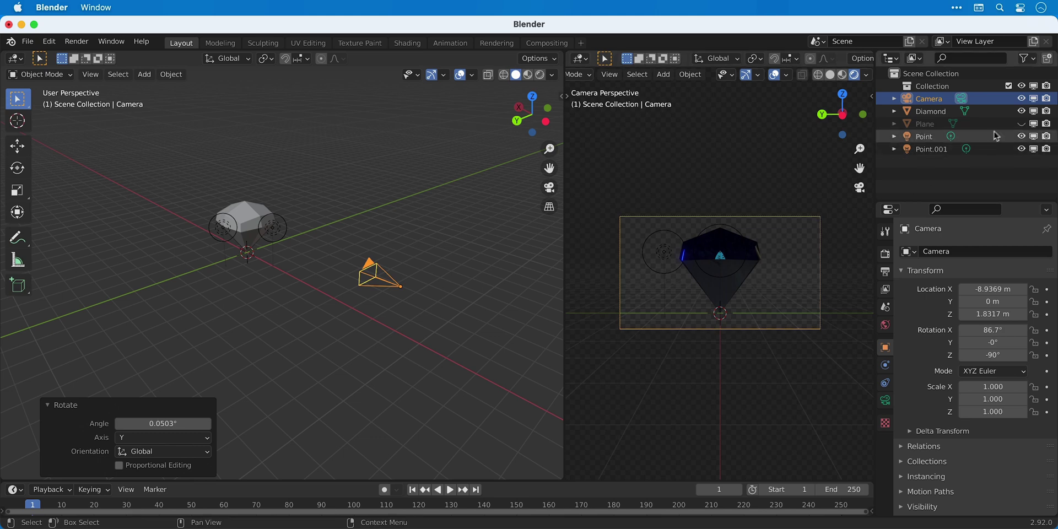
{"action": "left_click", "coordinate": [1021, 123]}
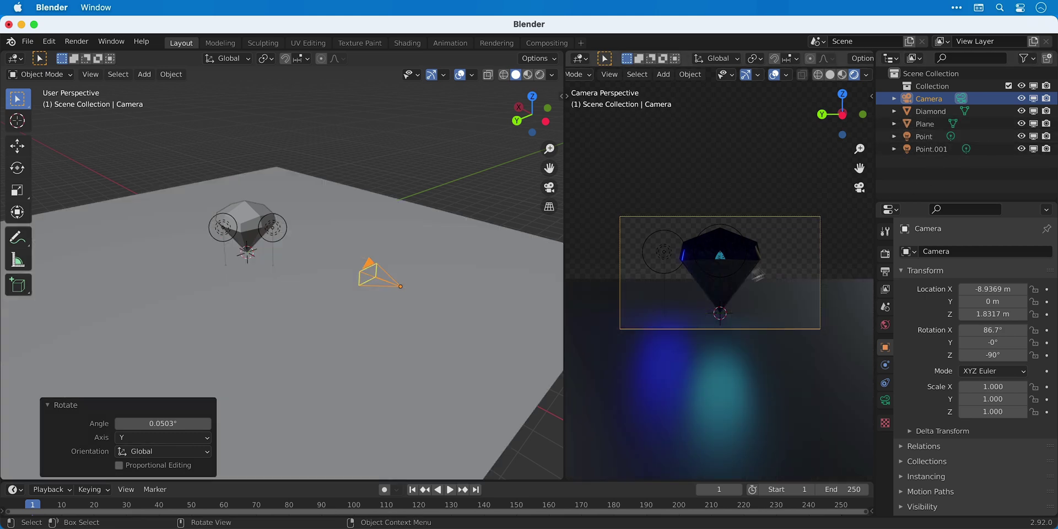
{"action": "scroll", "coordinate": [712, 291], "scroll_direction": "up", "scroll_amount": 3}
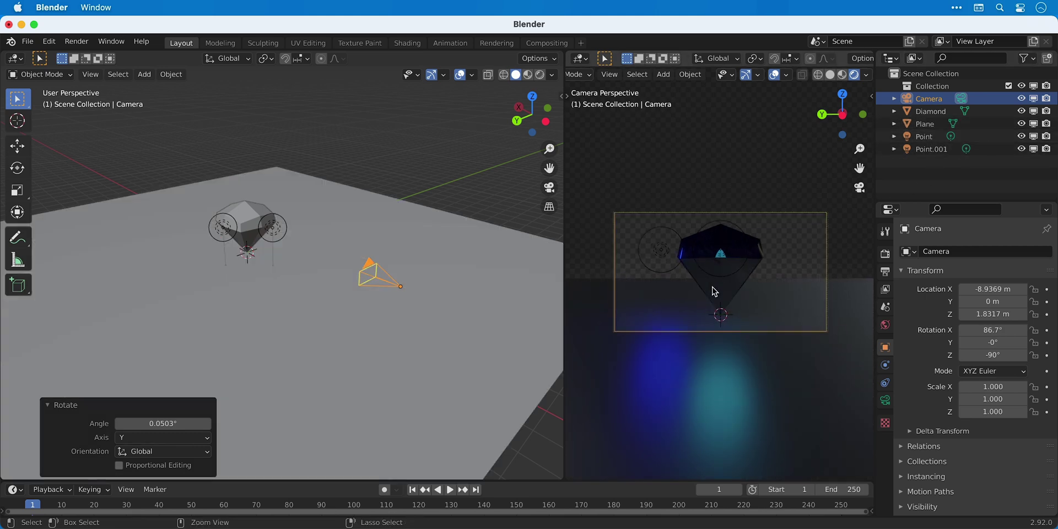
{"action": "scroll", "coordinate": [189, 245], "scroll_direction": "down", "scroll_amount": 5, "text": "ctrl"}
Extrude the plane's edge behind the diamond about 12.85 m up along Z to form a back wall
{"action": "left_click", "coordinate": [188, 246]}
{"action": "key", "text": "Tab"}
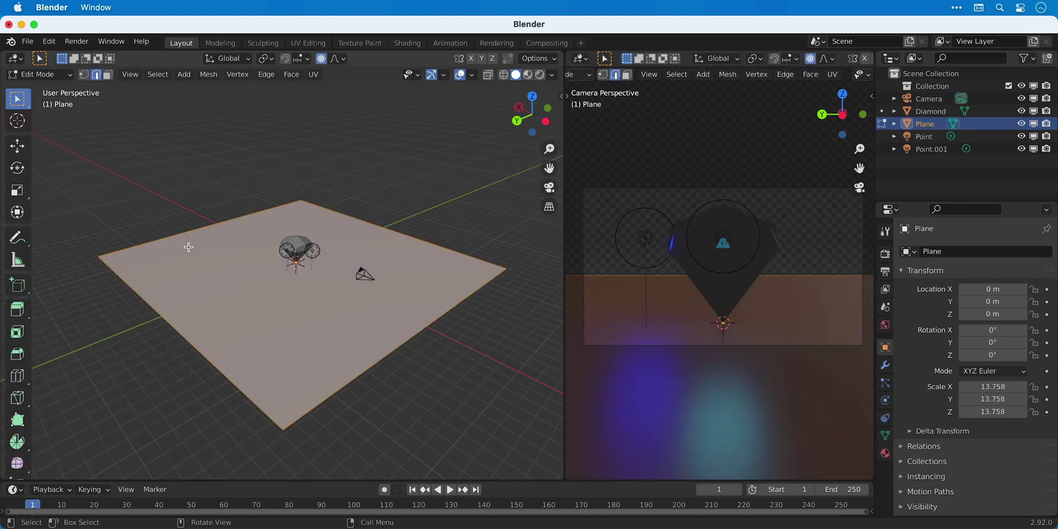
{"action": "left_click", "coordinate": [178, 234]}
{"action": "key", "text": "e"}
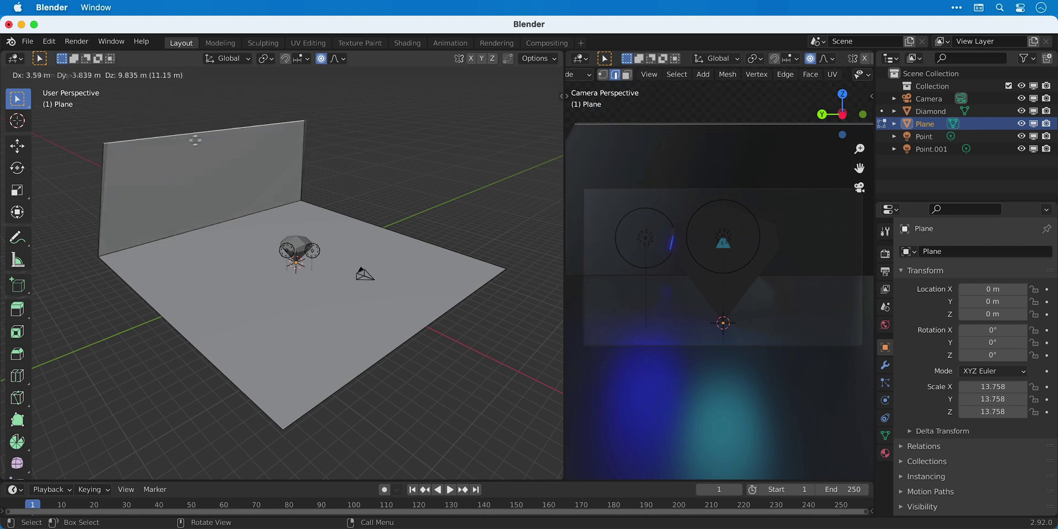
{"action": "key", "text": "z"}
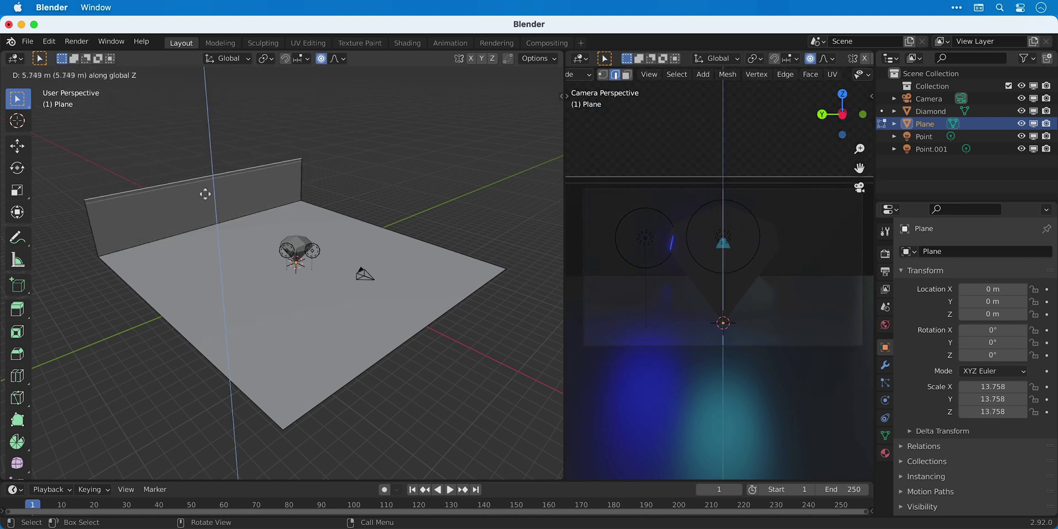
{"action": "left_click", "coordinate": [203, 117]}
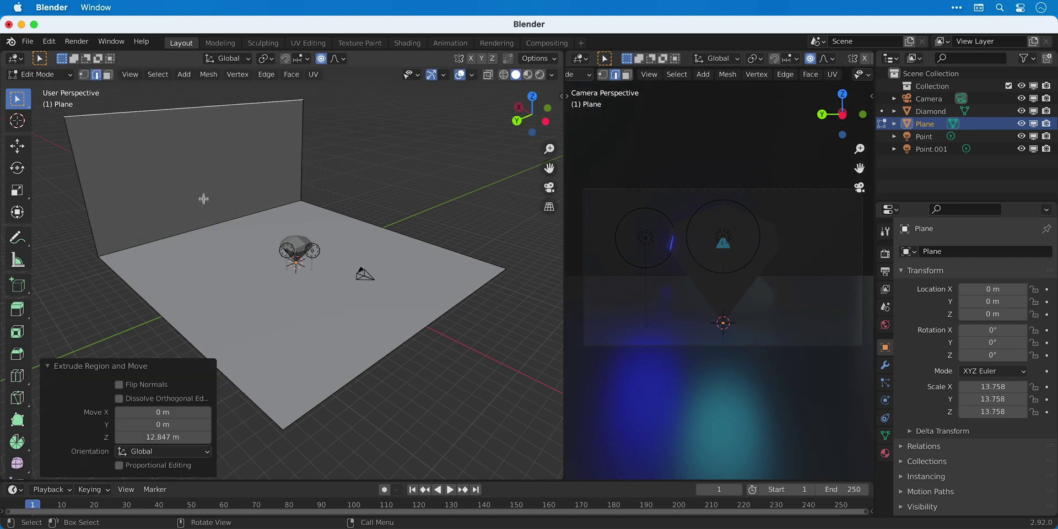
Bevel the edge between floor and wall with 15 segments and about 0.63 m width, and shade the plane smooth
{"action": "key", "text": "ctrl+b"}
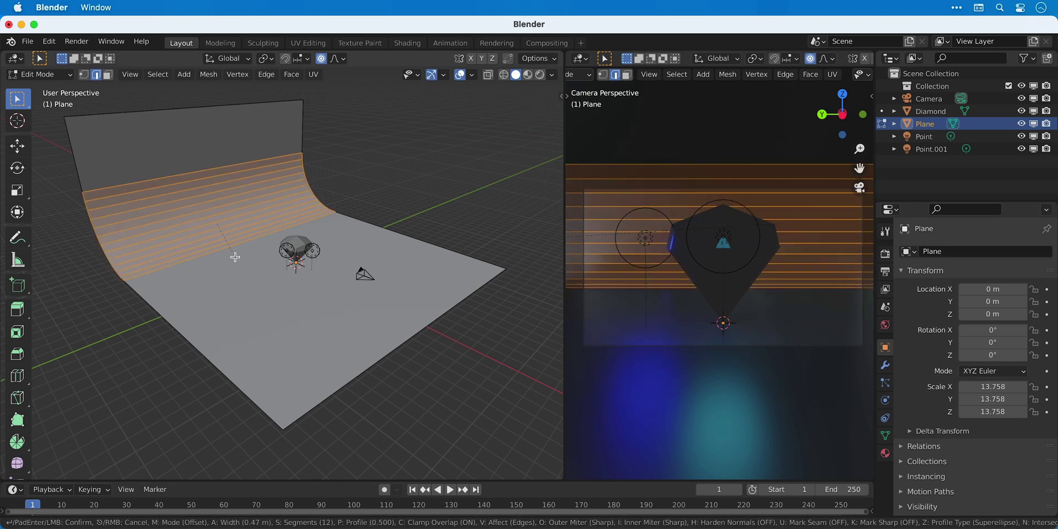
{"action": "scroll", "coordinate": [237, 264], "scroll_direction": "up", "scroll_amount": 6}
{"action": "scroll", "coordinate": [237, 266], "scroll_direction": "up", "scroll_amount": 3}
{"action": "left_click", "coordinate": [237, 266]}
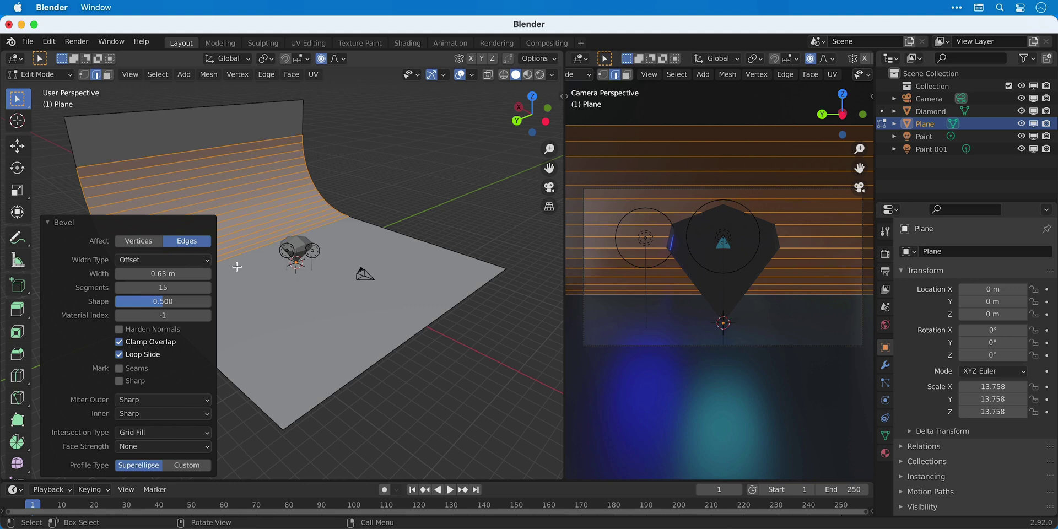
{"action": "key", "text": "Tab"}
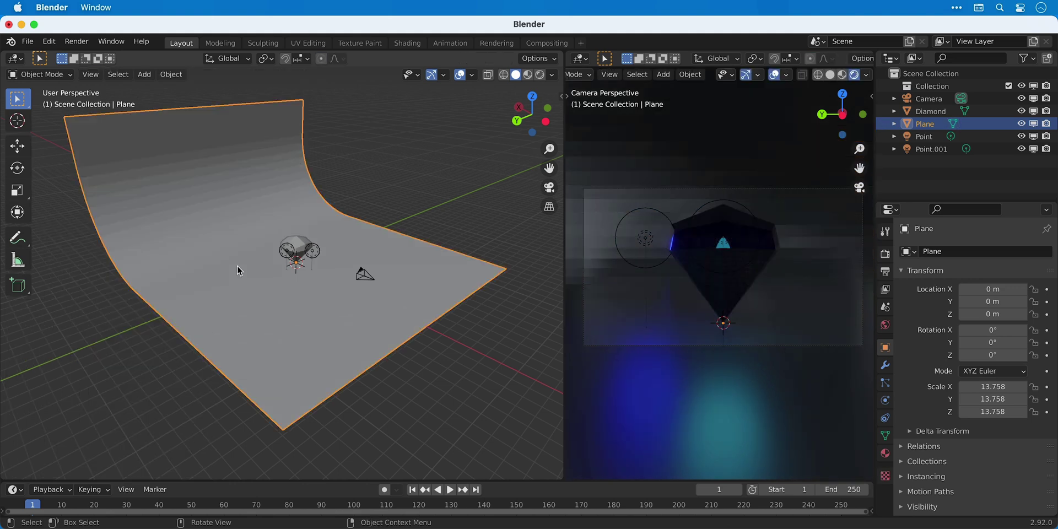
{"action": "right_click", "coordinate": [238, 270]}
{"action": "left_click", "coordinate": [238, 270]}
Move the curved backdrop plane about 8.77 m along the X axis
{"action": "key", "text": "g"}
{"action": "key", "text": "x"}
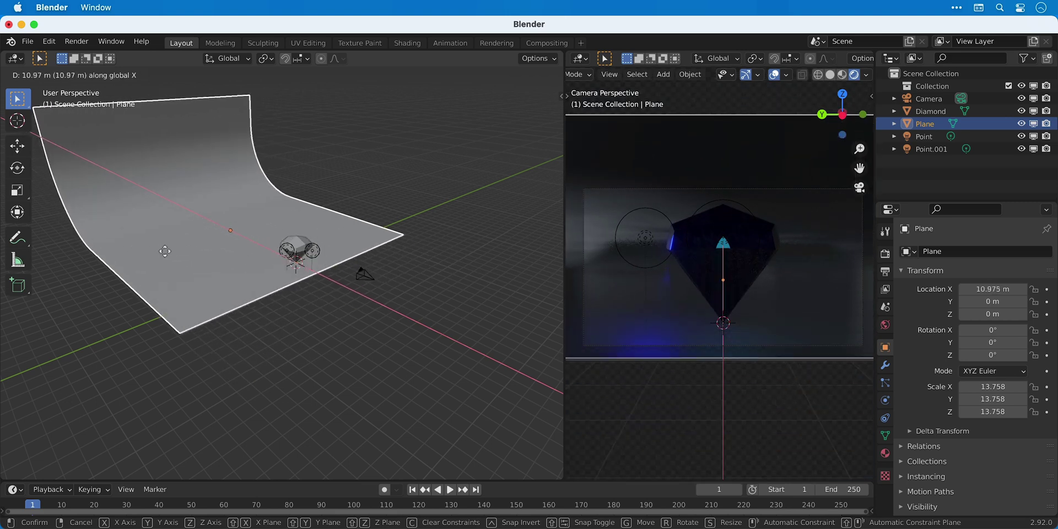
{"action": "left_click", "coordinate": [176, 253]}
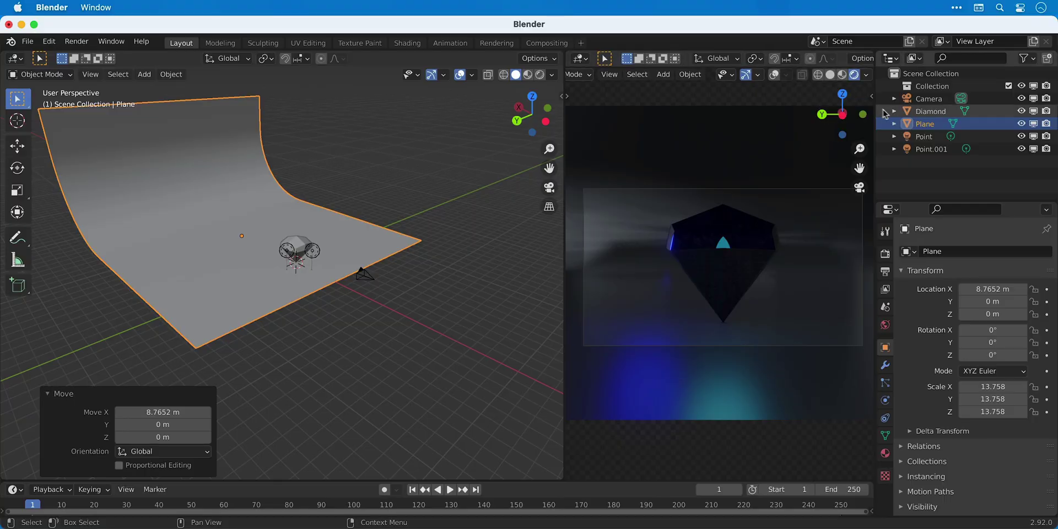
Select both point lights and raise them together about 0.06 m along the Z axis
{"action": "left_click", "coordinate": [827, 239]}
{"action": "left_click", "coordinate": [934, 154], "text": "shift"}
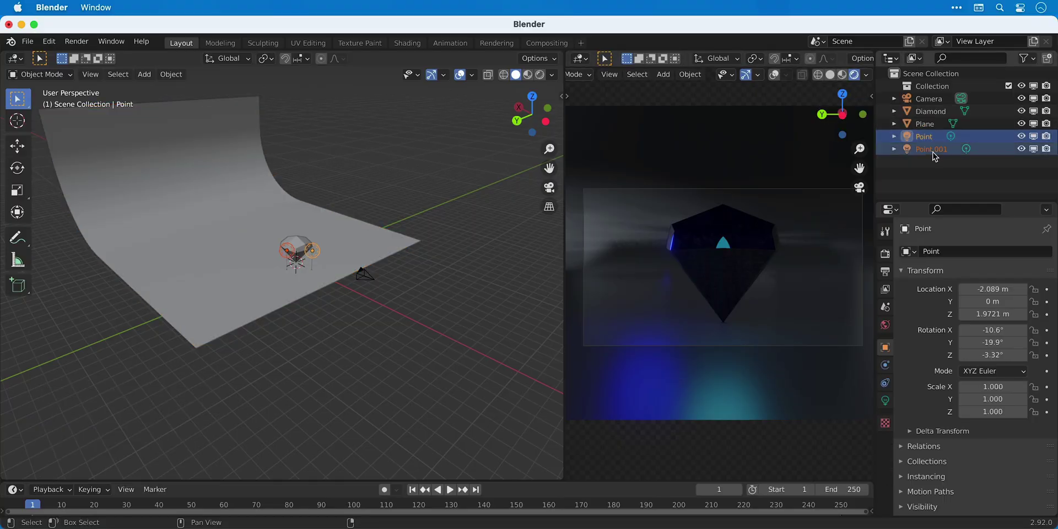
{"action": "key", "text": "g"}
{"action": "key", "text": "z"}
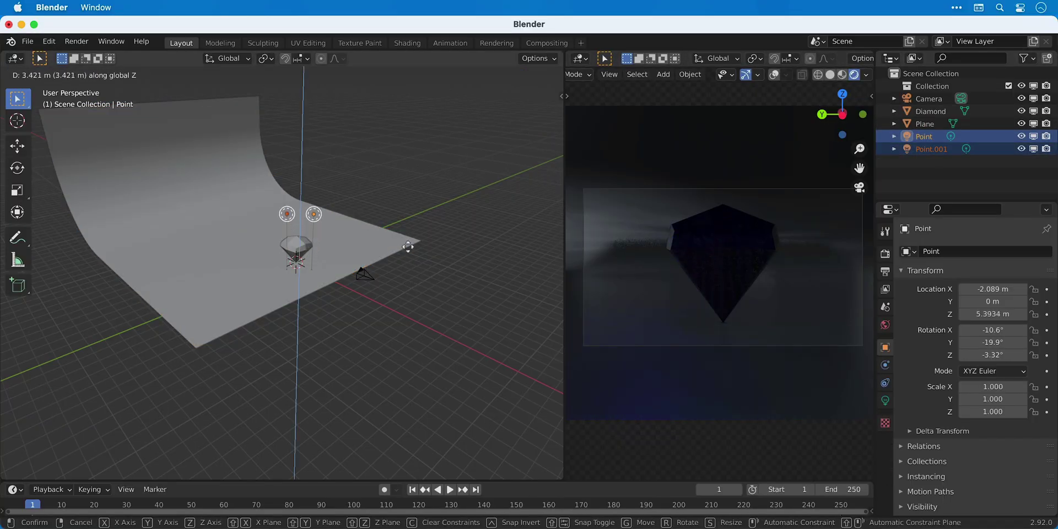
{"action": "left_click", "coordinate": [413, 285]}
{"action": "left_click", "coordinate": [414, 287]}
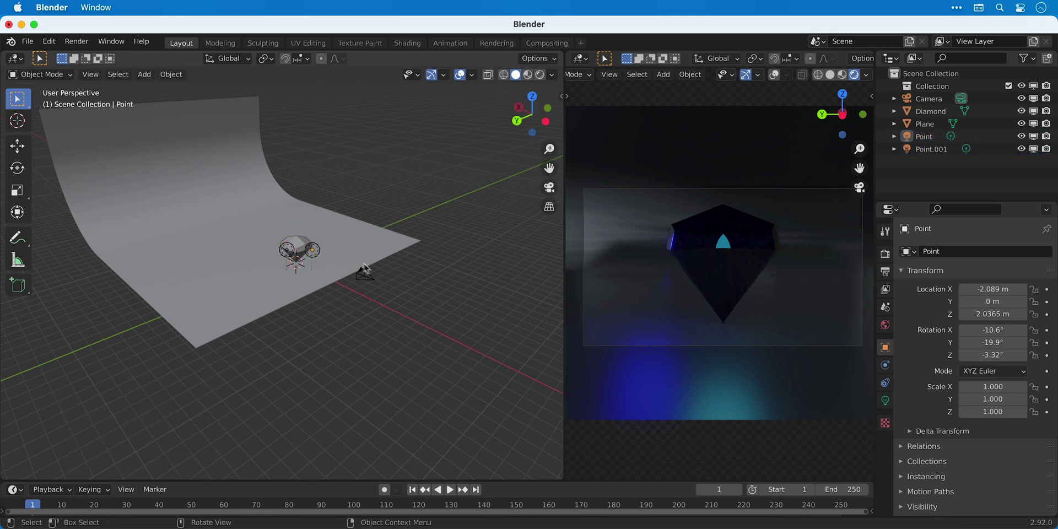
Set the power of the cyan Point light to 5000 W
{"action": "left_click", "coordinate": [314, 250]}
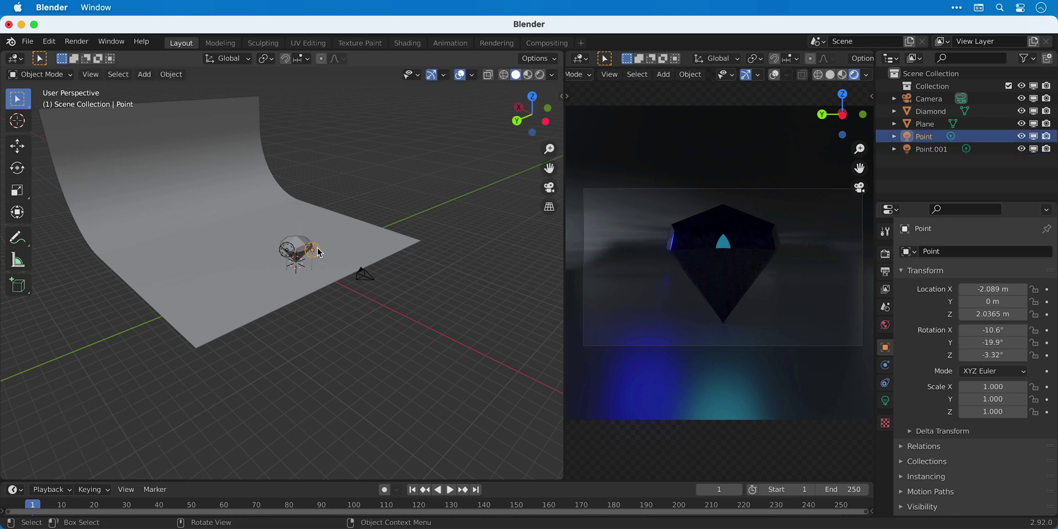
{"action": "left_click", "coordinate": [885, 400]}
{"action": "left_click", "coordinate": [1006, 333]}
{"action": "type", "text": "5"}
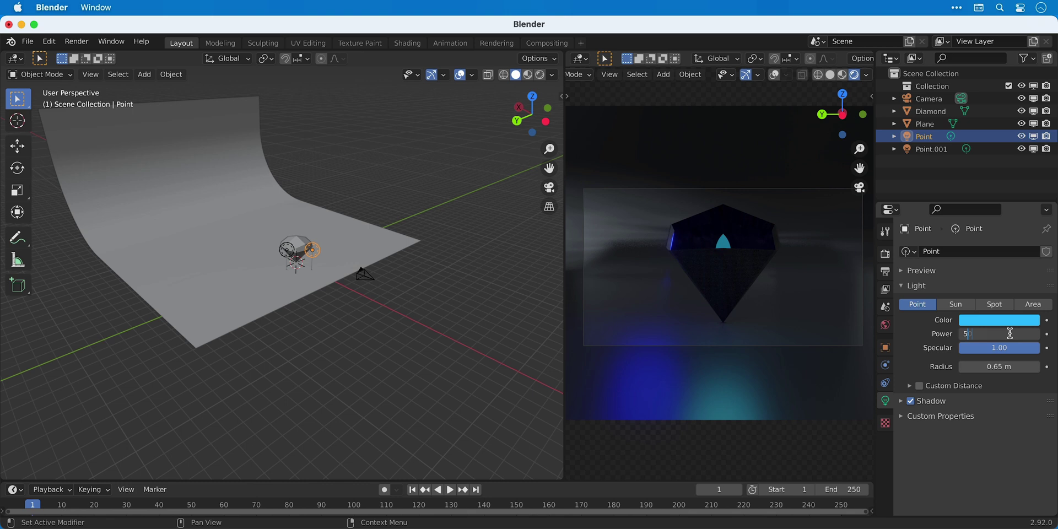
{"action": "type", "text": "000"}
{"action": "key", "text": "Return"}
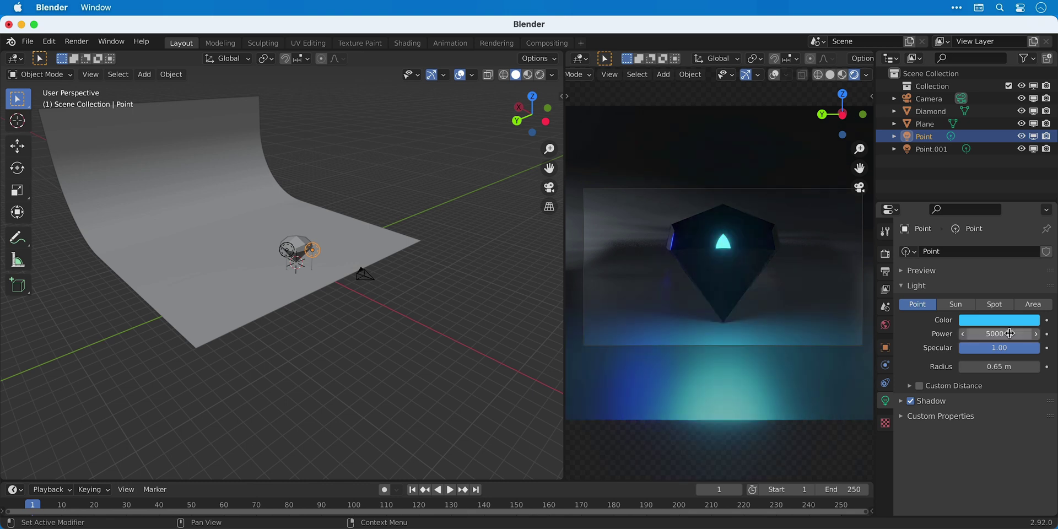
Give the Point.001 light the same power as the Point light and change its colour to magenta
{"action": "left_click", "coordinate": [937, 149]}
{"action": "key", "text": "ctrl+v"}
{"action": "left_click", "coordinate": [999, 320]}
{"action": "left_click", "coordinate": [1015, 220]}
Move the cyan Point light to the diamond's right side as seen by the camera and raise it about 0.63 m along Z
{"action": "left_click", "coordinate": [924, 136]}
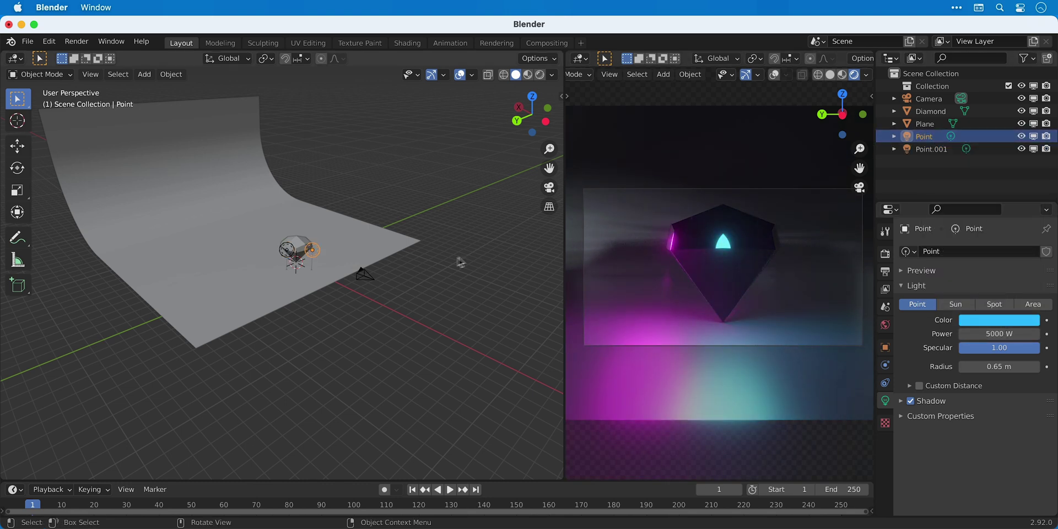
{"action": "key", "text": "g"}
{"action": "key", "text": "z"}
{"action": "left_click", "coordinate": [428, 241]}
Duplicate the cyan Point light and place the copy behind the diamond, shifting it about 1.93 m along Y
{"action": "key", "text": "shift+d"}
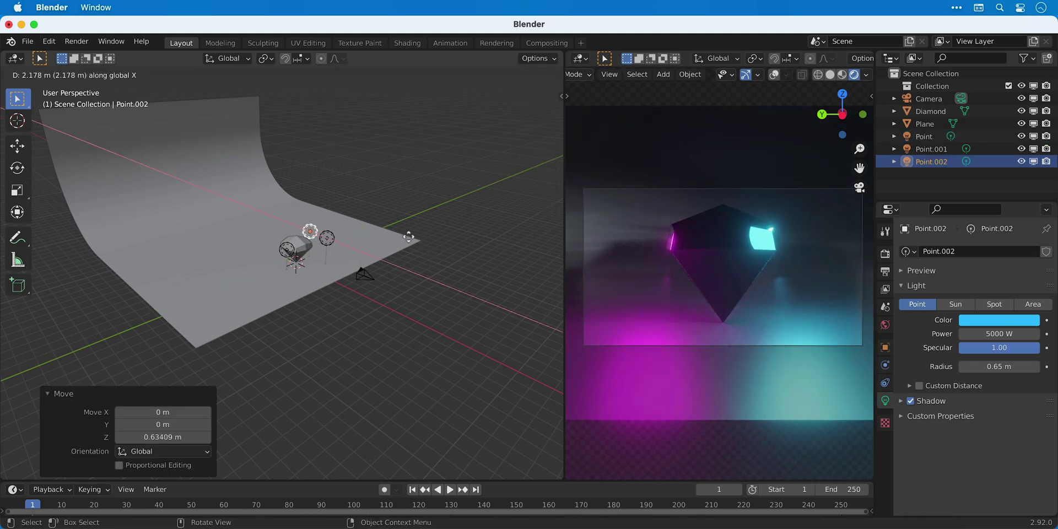
{"action": "key", "text": "y"}
{"action": "left_click", "coordinate": [395, 228]}
{"action": "scroll", "coordinate": [290, 232], "scroll_direction": "up", "scroll_amount": 4}
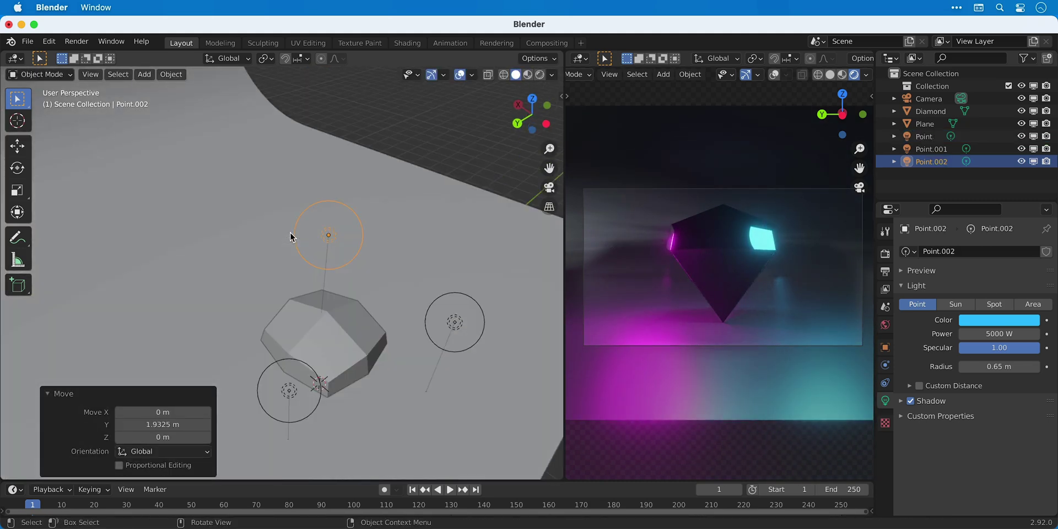
Set the light behind the diamond to 10000 W and its colour to pure blue with hue 0.666
{"action": "left_click", "coordinate": [999, 334]}
{"action": "type", "text": "10000"}
{"action": "key", "text": "Return"}
{"action": "left_click", "coordinate": [999, 319]}
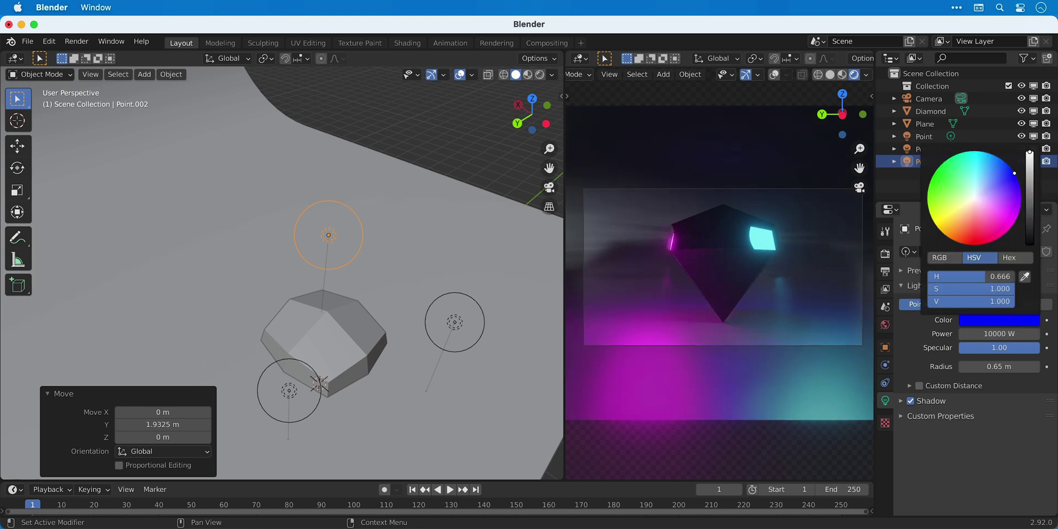
Rotate the diamond about -166° around the global Z axis so its facets catch the lights
{"action": "left_click", "coordinate": [350, 388]}
{"action": "key", "text": "r"}
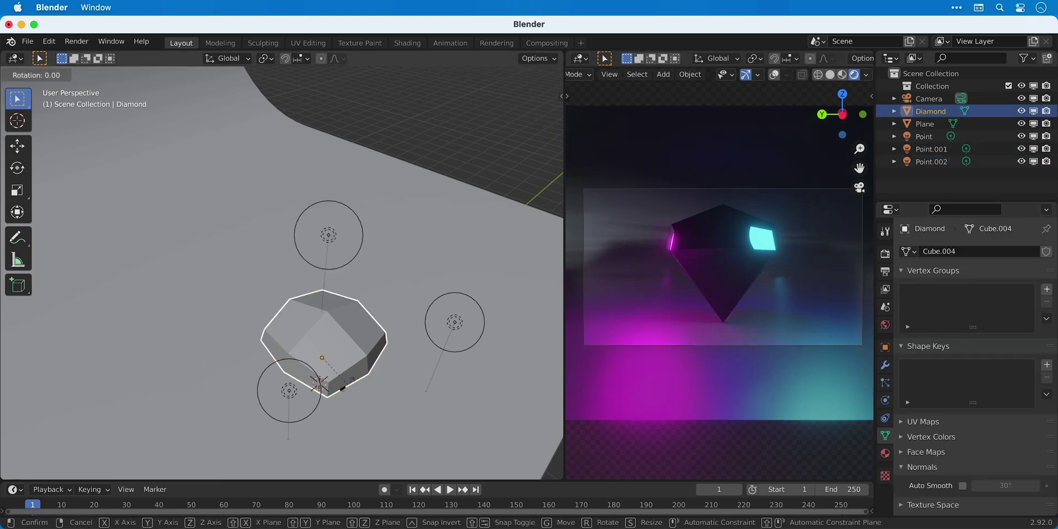
{"action": "key", "text": "z"}
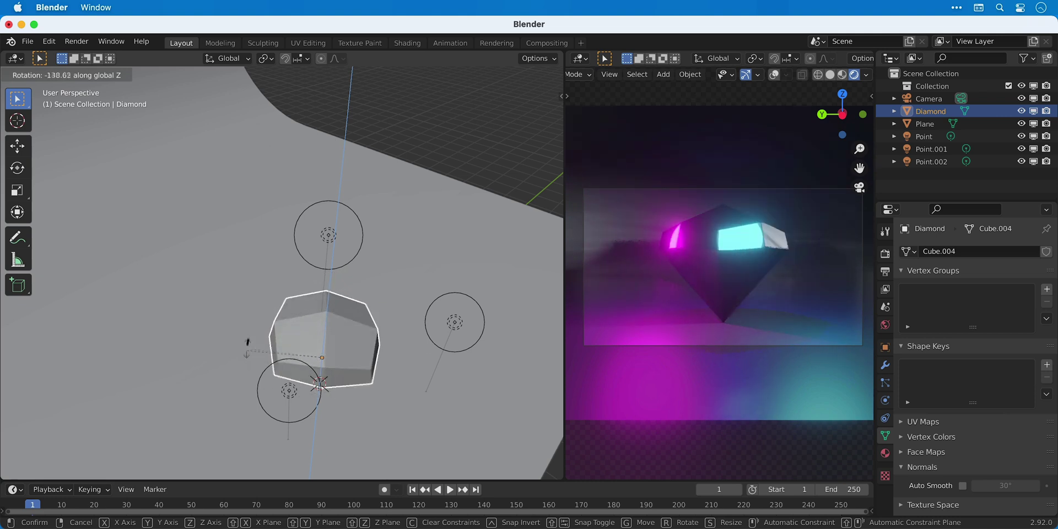
{"action": "left_click", "coordinate": [253, 371]}
Set the roughness of the Diamond material to 0.281
{"action": "left_click", "coordinate": [884, 453]}
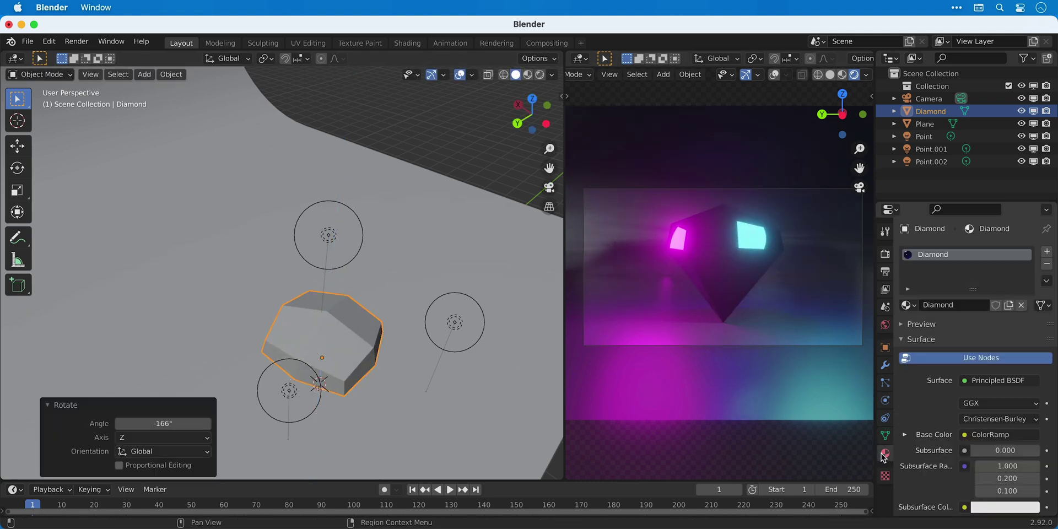
{"action": "scroll", "coordinate": [915, 456], "scroll_direction": "down", "scroll_amount": 7}
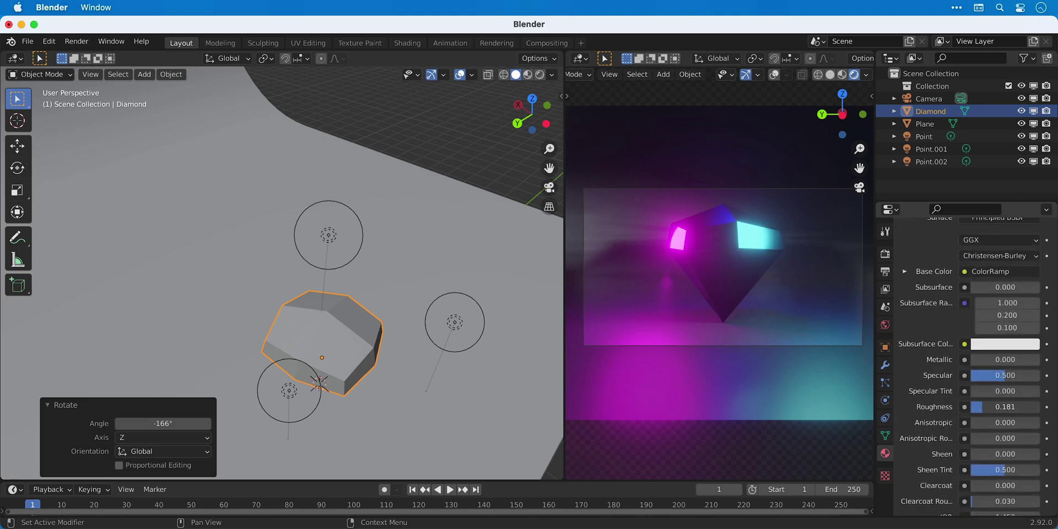
{"action": "left_click_drag", "start_coordinate": [1002, 407], "coordinate": [1008, 407]}
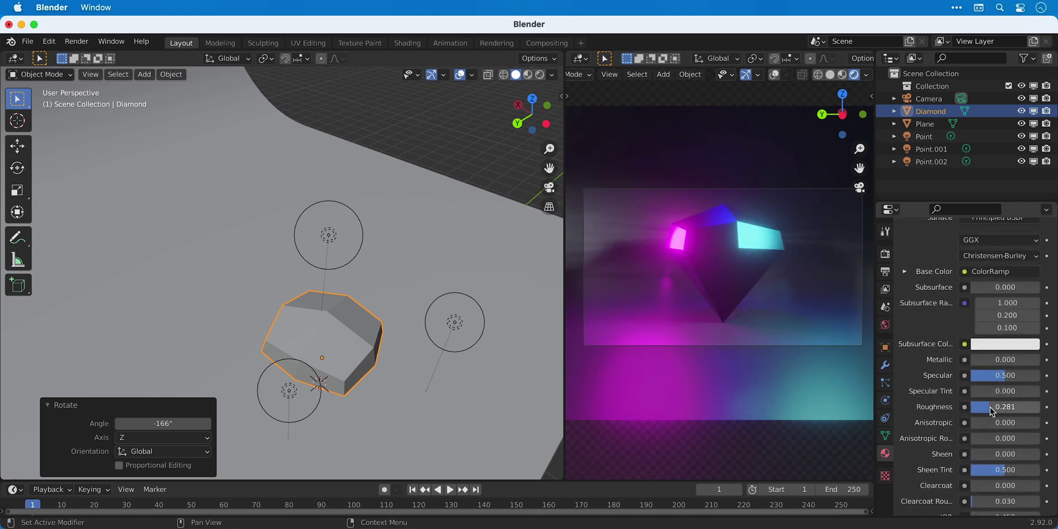
Set the Metallic value of the Diamond material to 0.290
{"action": "left_click_drag", "start_coordinate": [1002, 360], "coordinate": [1008, 359]}
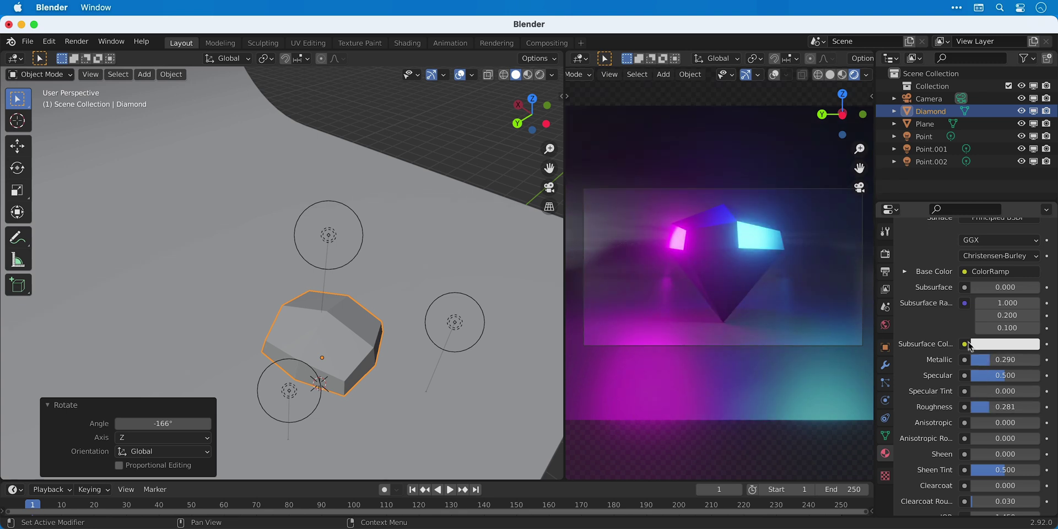
Preview the scene with the Cycles render engine and switch back to Eevee
{"action": "left_click", "coordinate": [886, 253]}
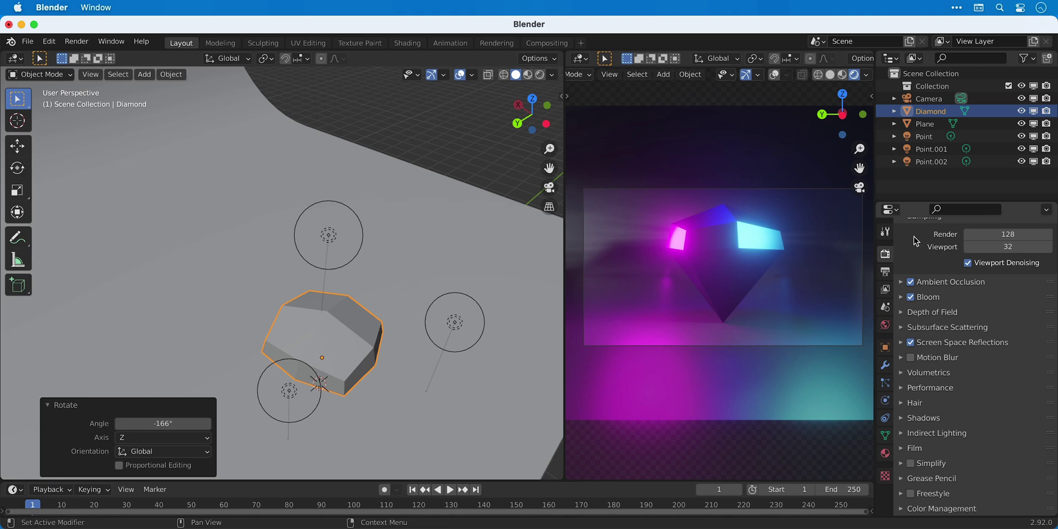
{"action": "scroll", "coordinate": [916, 241], "scroll_direction": "up", "scroll_amount": 3}
{"action": "left_click", "coordinate": [1003, 254]}
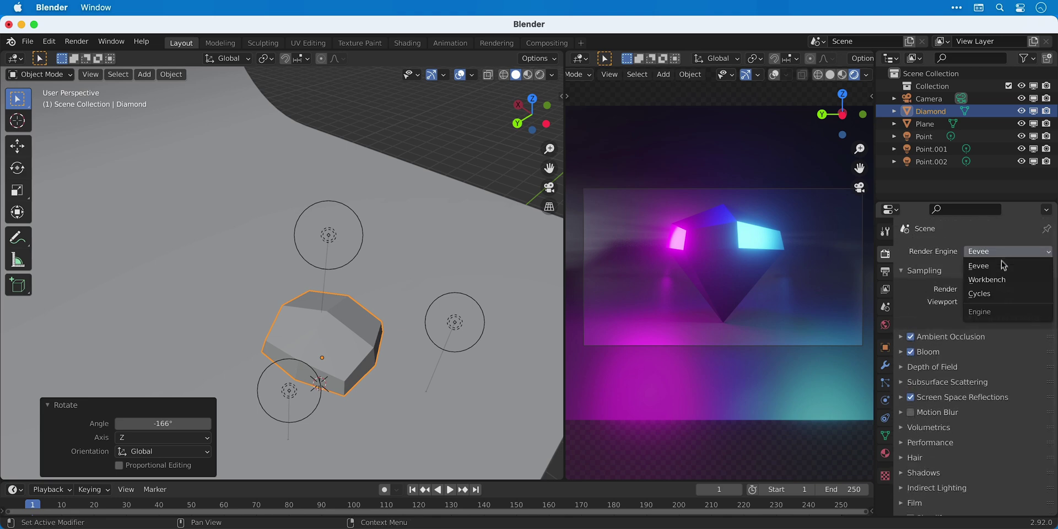
{"action": "left_click", "coordinate": [1005, 298]}
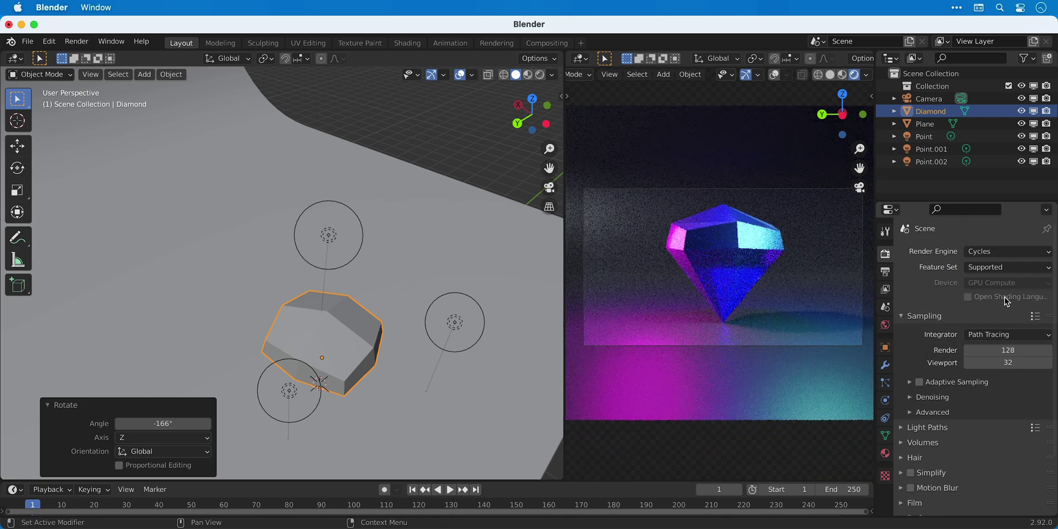
{"action": "left_click", "coordinate": [998, 255]}
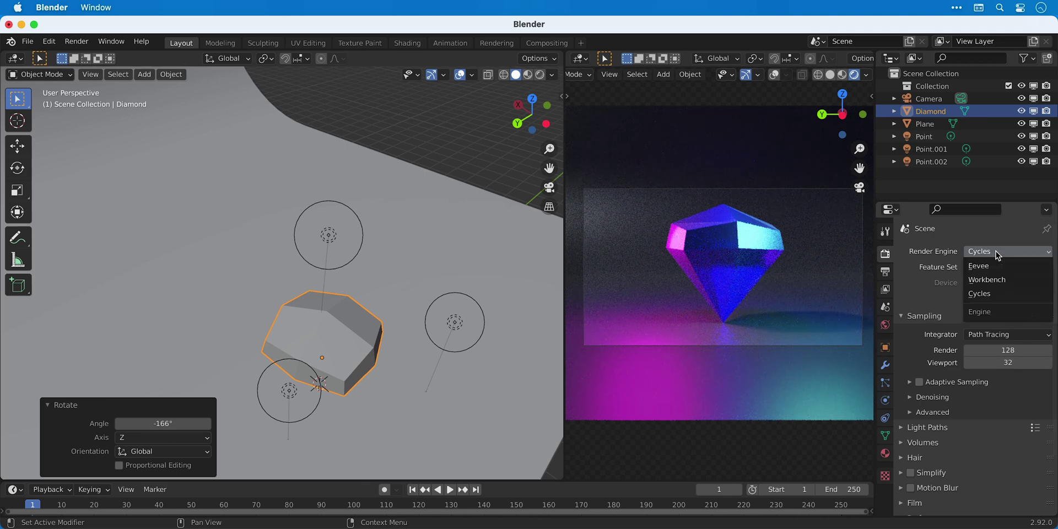
{"action": "left_click", "coordinate": [997, 267]}
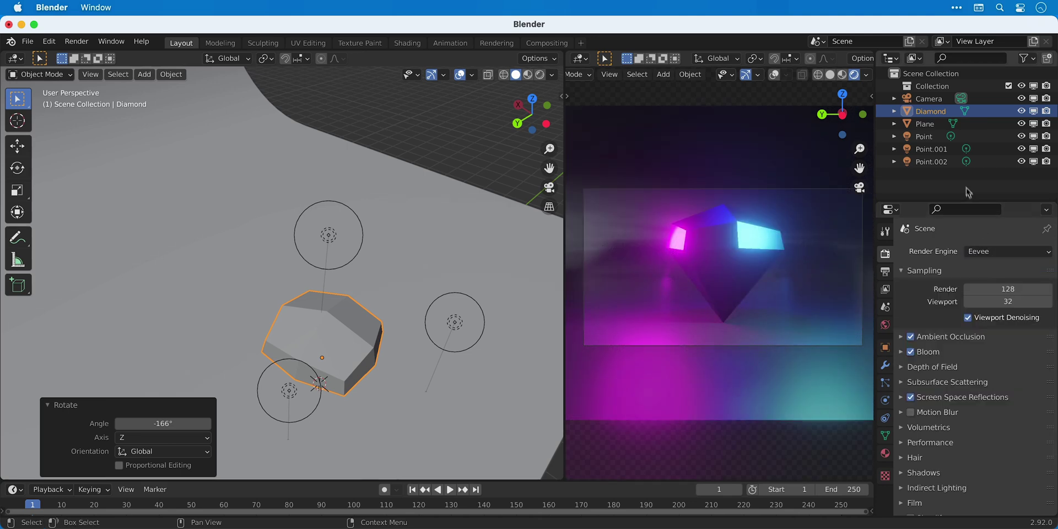
Select the camera, open its lens settings and try out the focal length, ending at 50 mm
{"action": "left_click", "coordinate": [933, 99]}
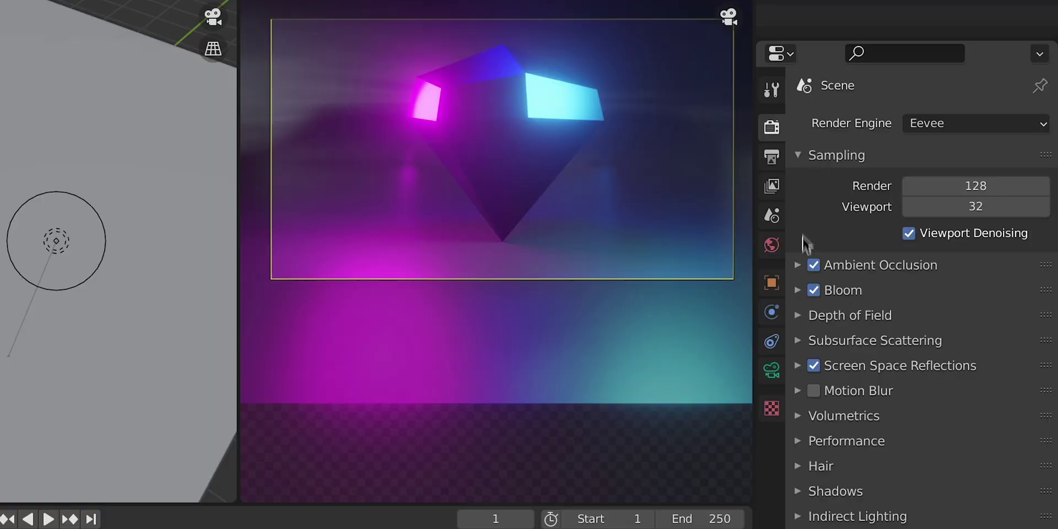
{"action": "left_click", "coordinate": [772, 371]}
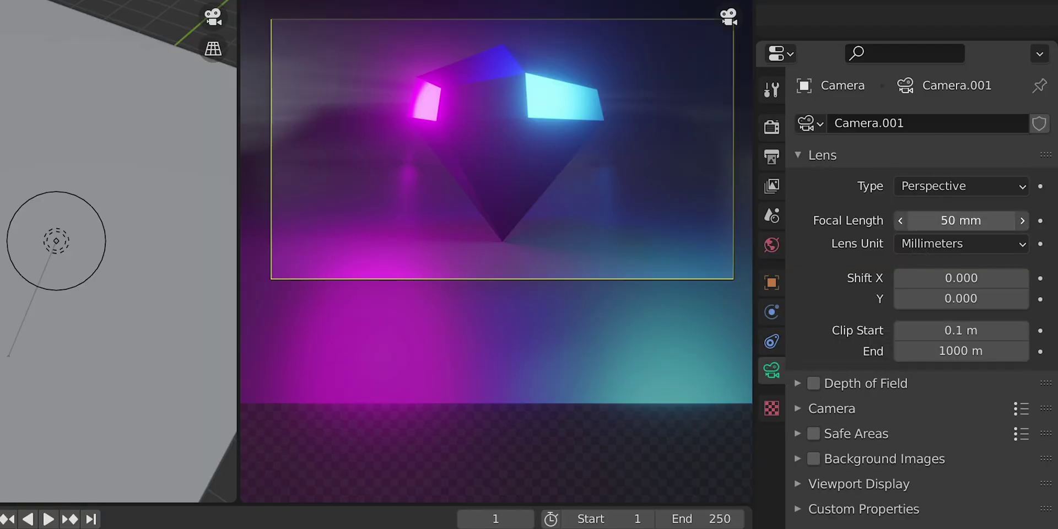
{"action": "mouse_move", "coordinate": [939, 220]}
{"action": "left_mouse_down"}
{"action": "mouse_move", "coordinate": [884, 221]}
{"action": "mouse_move", "coordinate": [1025, 220]}
{"action": "mouse_move", "coordinate": [926, 220]}
{"action": "mouse_move", "coordinate": [954, 220]}
{"action": "left_mouse_up"}
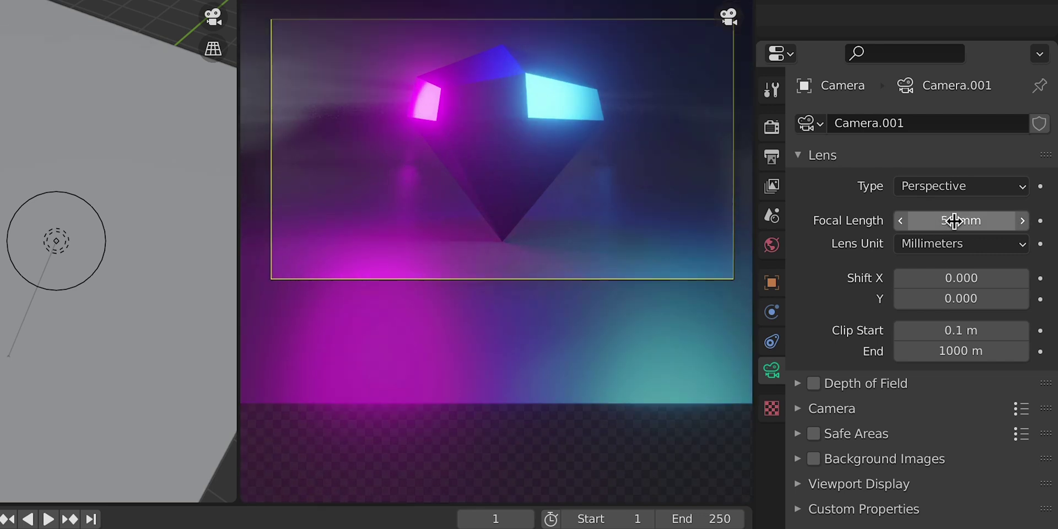
Try the Orthographic lens type for the camera and undo the change
{"action": "left_click", "coordinate": [943, 187]}
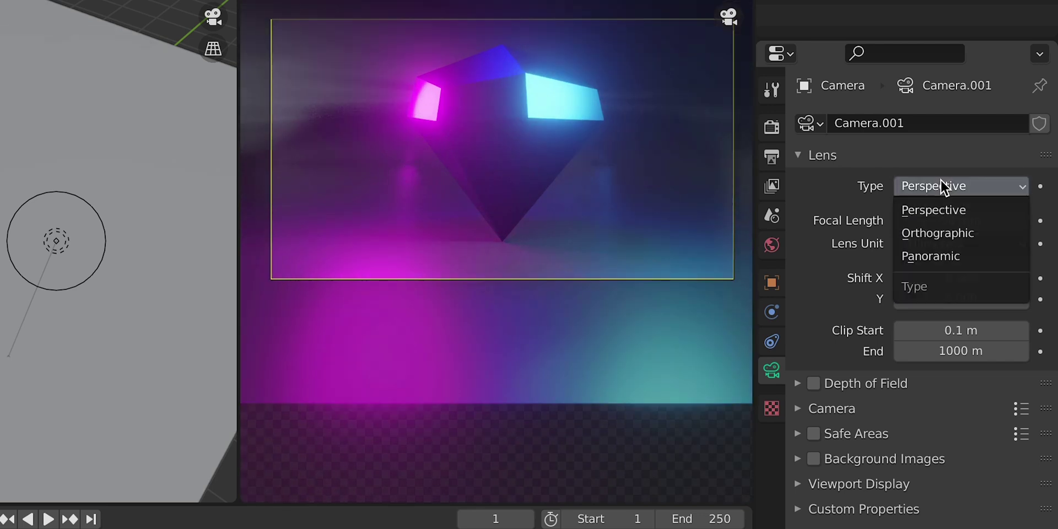
{"action": "left_click", "coordinate": [946, 235]}
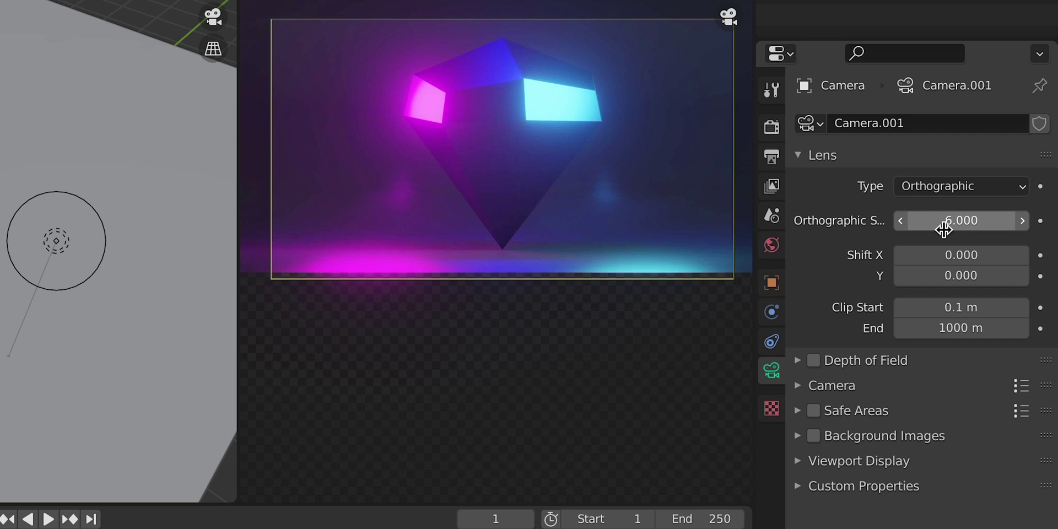
{"action": "key", "text": "ctrl+z"}
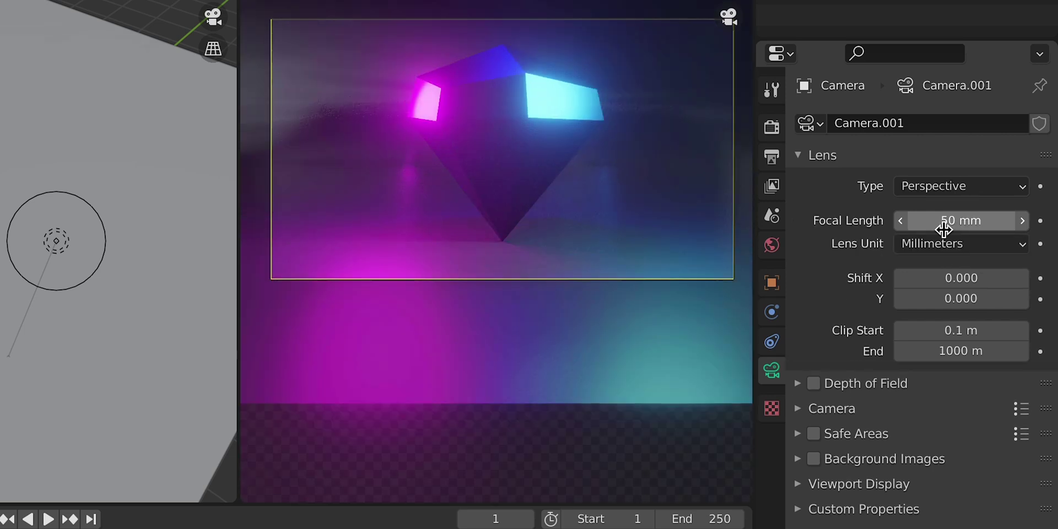
Enable depth of field for the camera and set its aperture F-Stop to 0.3
{"action": "left_click", "coordinate": [813, 385]}
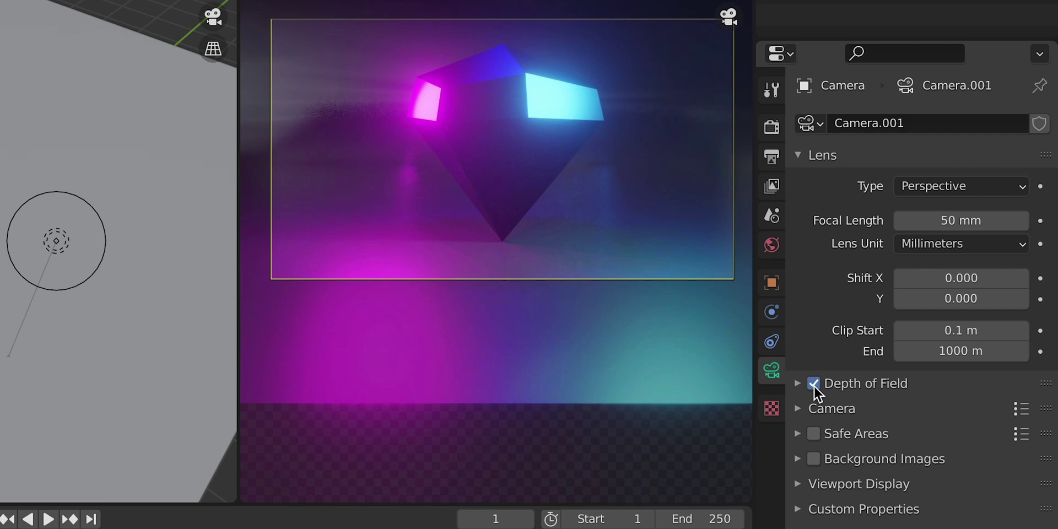
{"action": "left_click", "coordinate": [799, 387]}
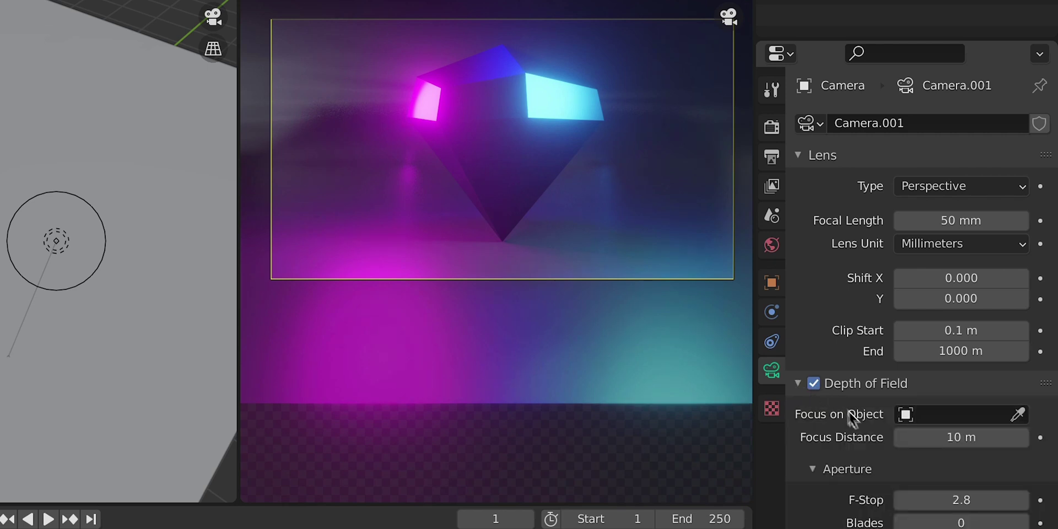
{"action": "left_click", "coordinate": [988, 498]}
{"action": "type", "text": "0.3"}
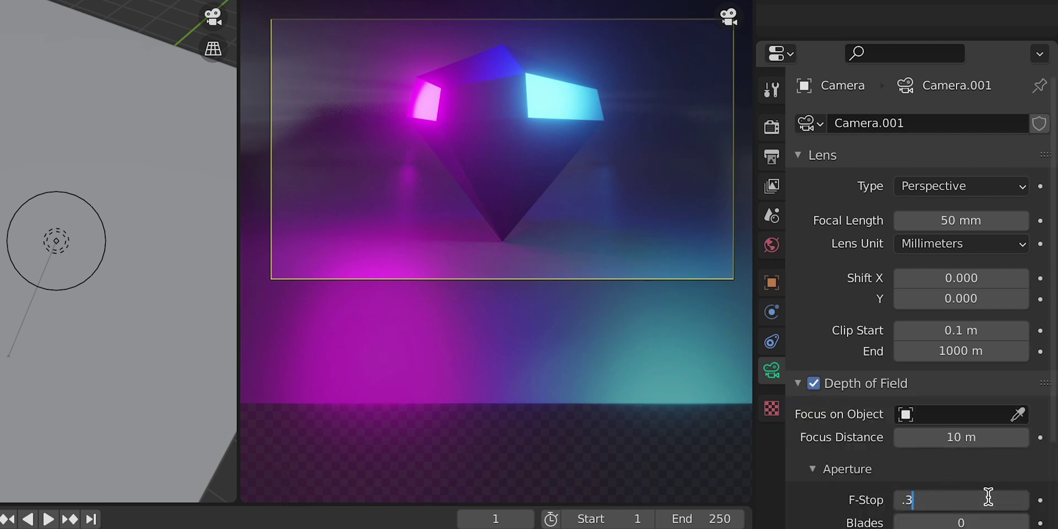
{"action": "key", "text": "Return"}
Set the camera's focus distance to 7.5 m and its F-Stop to 0.8
{"action": "scroll", "coordinate": [524, 133], "scroll_direction": "up", "scroll_amount": 4}
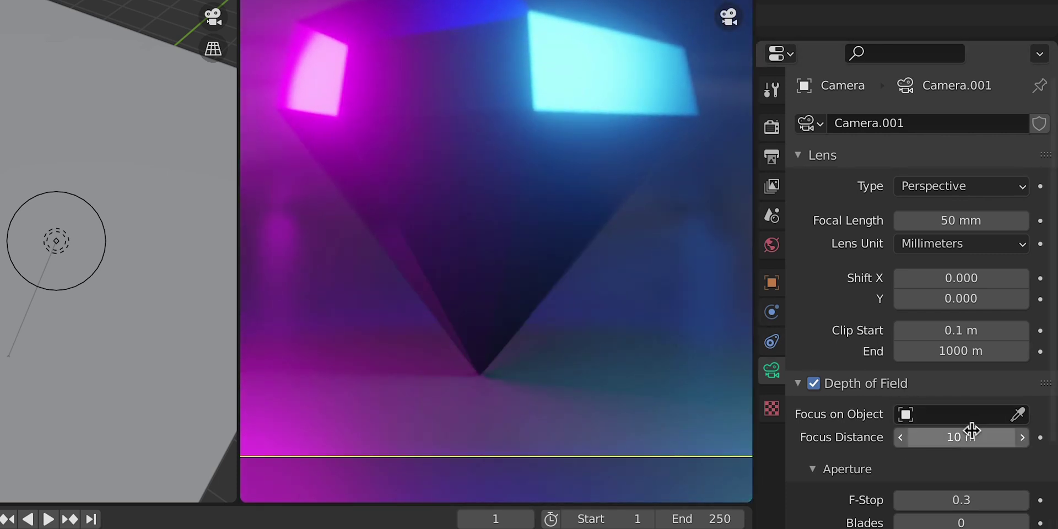
{"action": "mouse_move", "coordinate": [962, 437]}
{"action": "left_mouse_down"}
{"action": "mouse_move", "coordinate": [928, 437]}
{"action": "mouse_move", "coordinate": [978, 435]}
{"action": "left_mouse_up"}
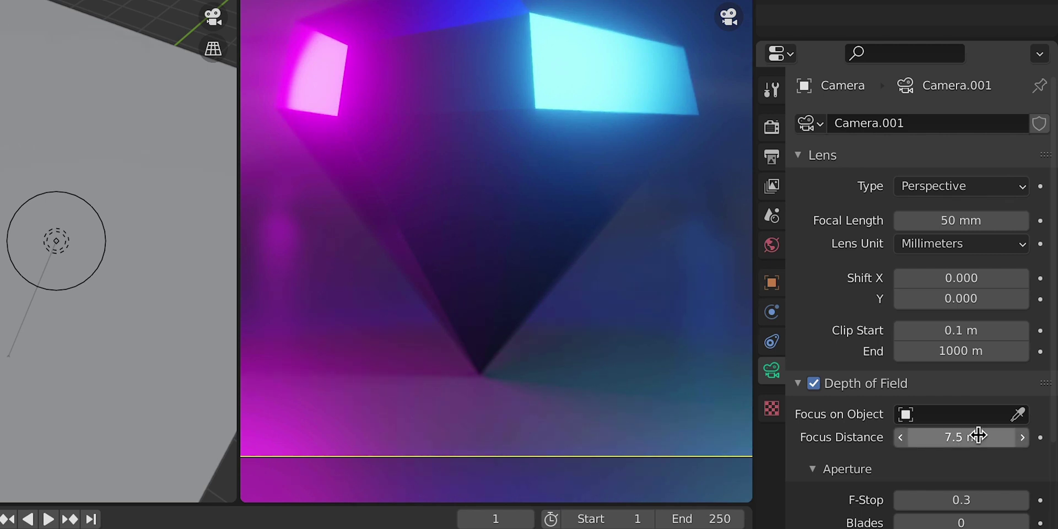
{"action": "left_click", "coordinate": [973, 501]}
{"action": "type", "text": "0.8"}
{"action": "key", "text": "Return"}
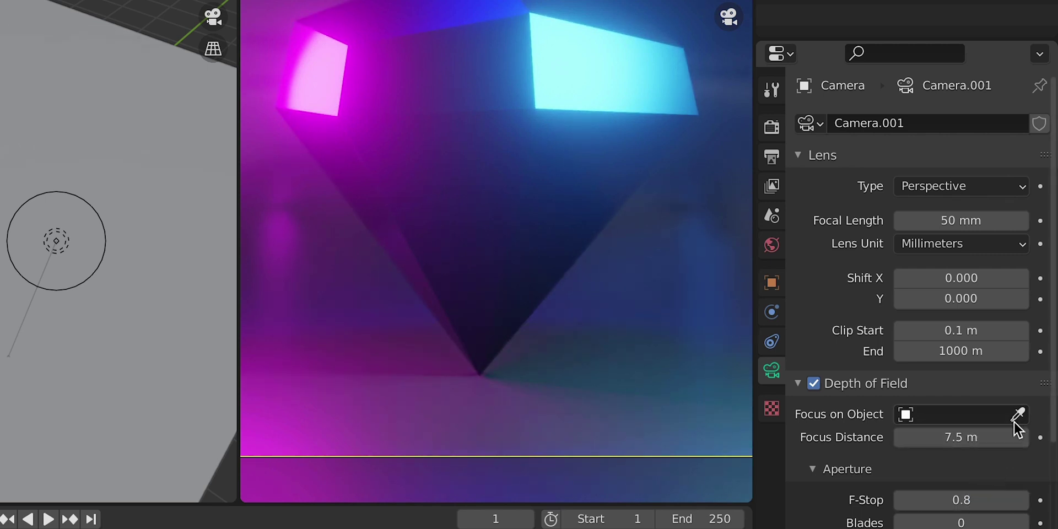
Pick the Diamond as the camera's focus object and set the F-Stop to 1.1
{"action": "left_click", "coordinate": [1020, 412]}
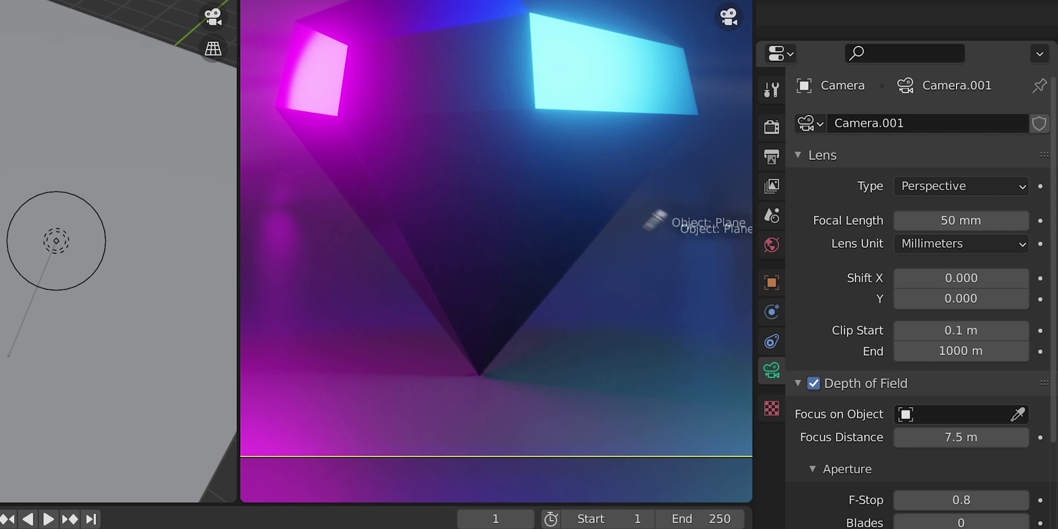
{"action": "left_click", "coordinate": [558, 173]}
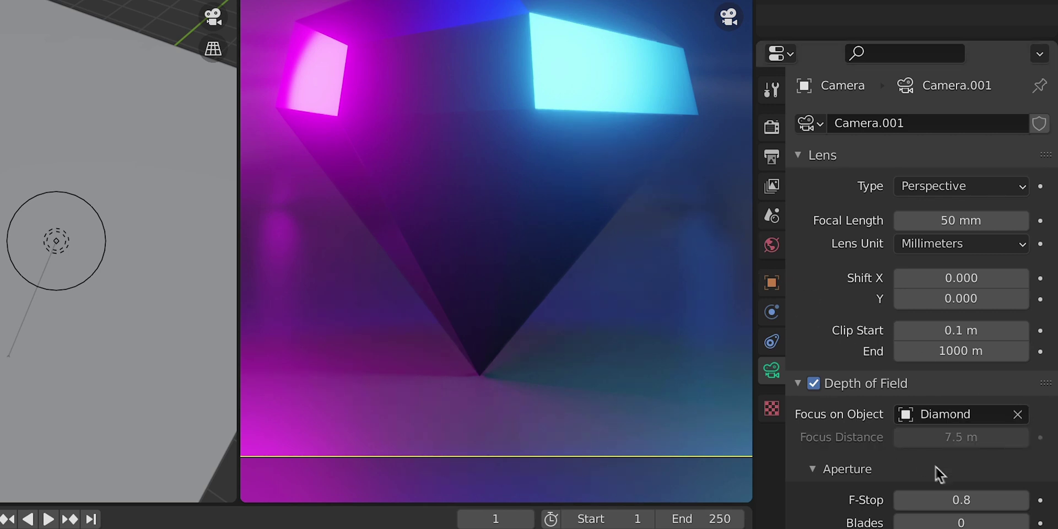
{"action": "left_click_drag", "start_coordinate": [961, 500], "coordinate": [980, 501]}
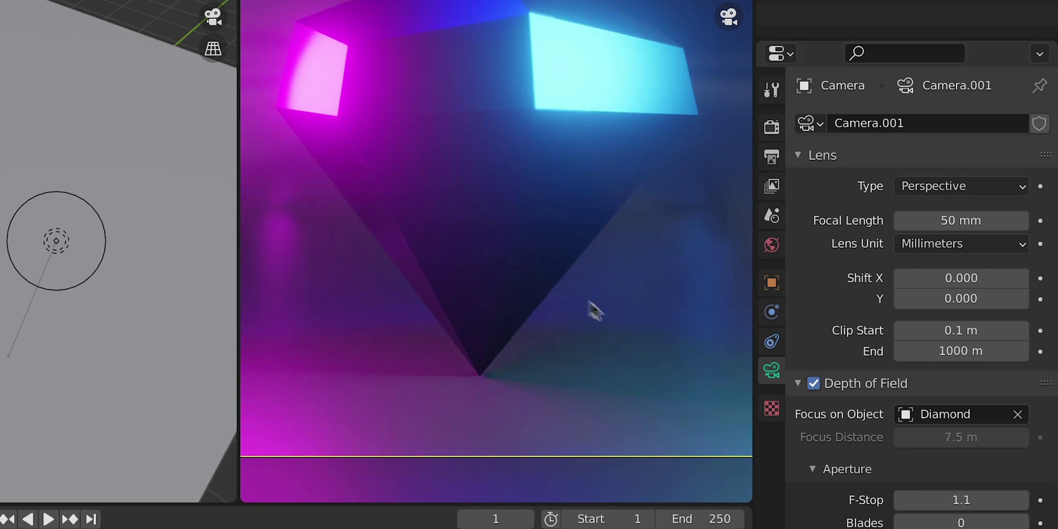
{"action": "scroll", "coordinate": [535, 279], "scroll_direction": "down", "scroll_amount": 3}
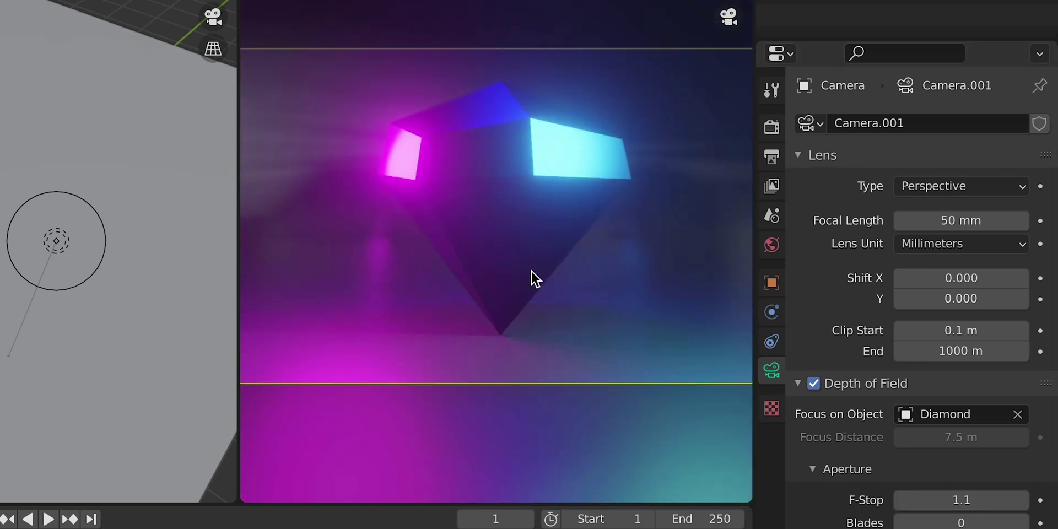